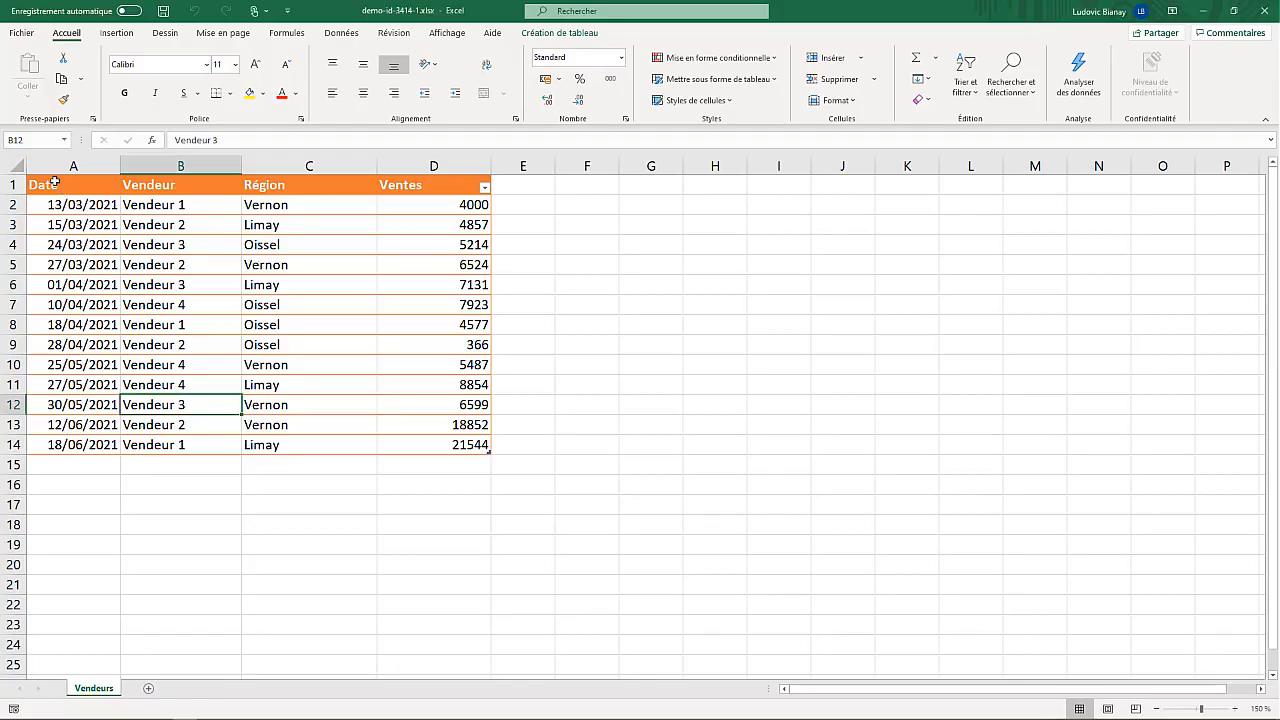
- Create a pivot table on a new worksheet from the sales table in A1:D14
{"action": "left_click", "coordinate": [54, 182]}
{"action": "left_click_drag", "start_coordinate": [54, 182], "coordinate": [437, 446]}
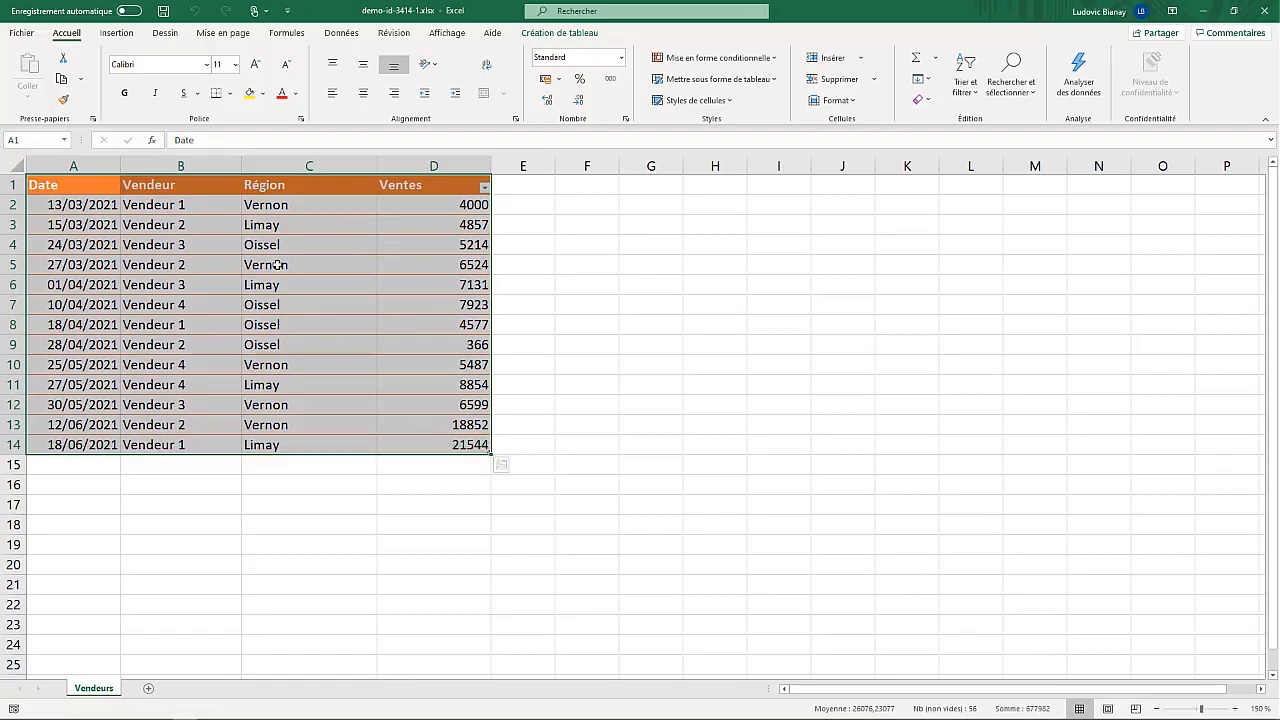
{"action": "left_click", "coordinate": [115, 35]}
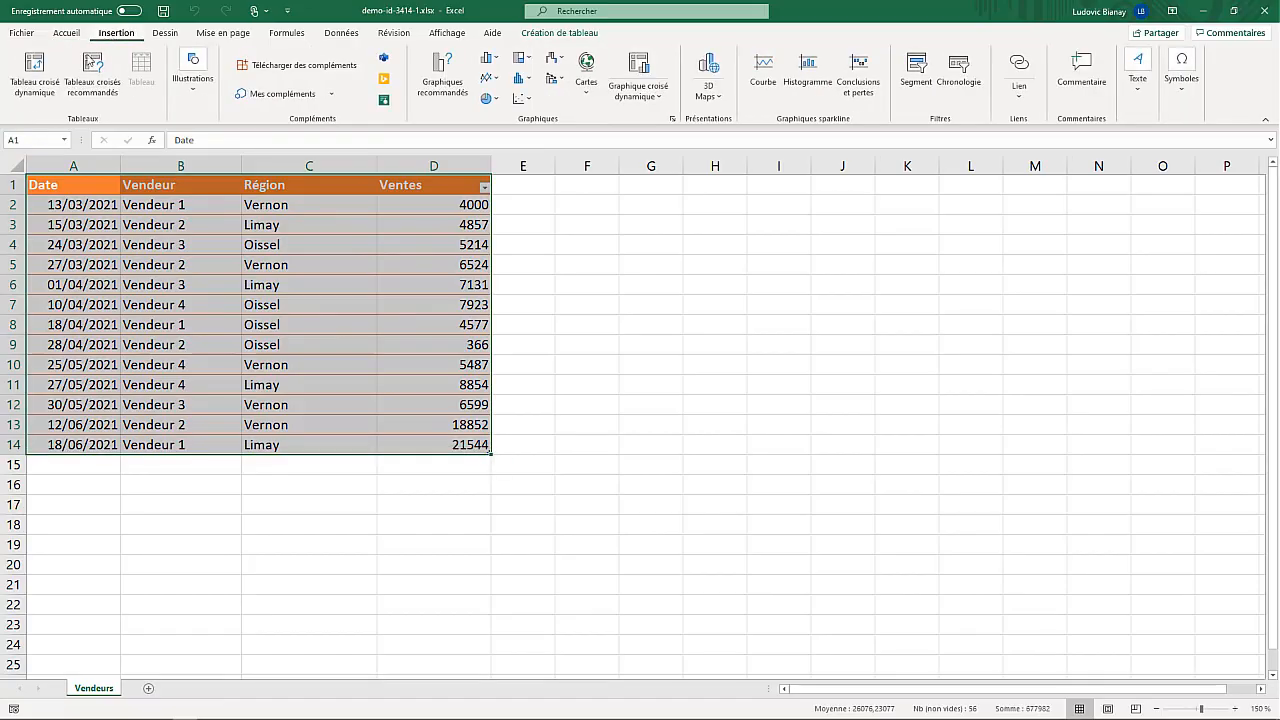
{"action": "left_click", "coordinate": [36, 86]}
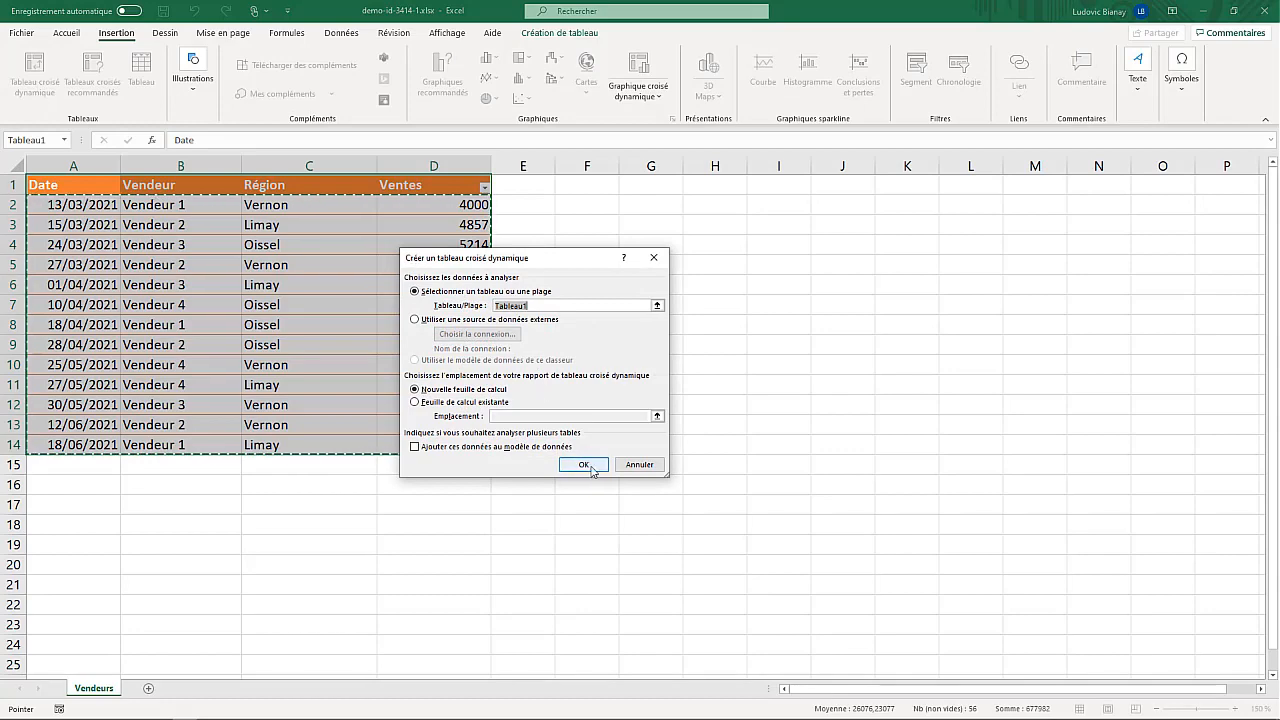
{"action": "left_click", "coordinate": [585, 465]}
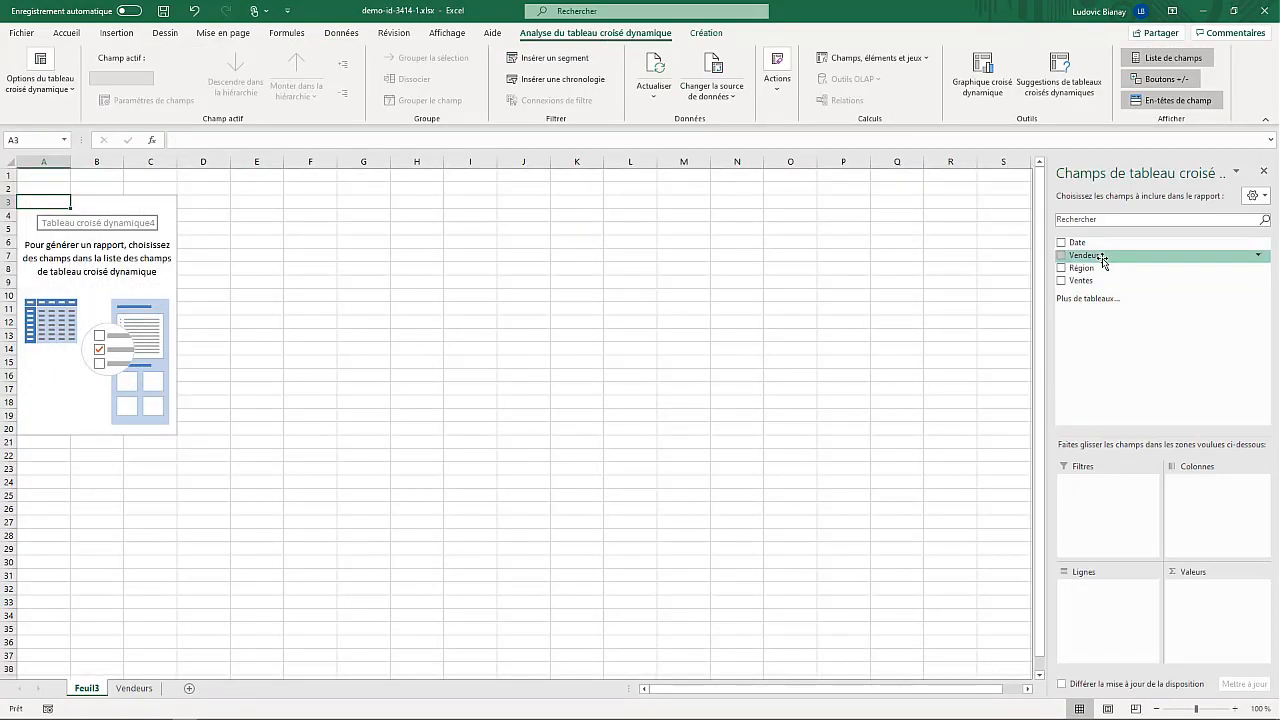
- Lay out the pivot table with Vendeur as rows, Région as columns and the sum of Ventes as values
{"action": "left_click_drag", "start_coordinate": [1103, 259], "coordinate": [1115, 610]}
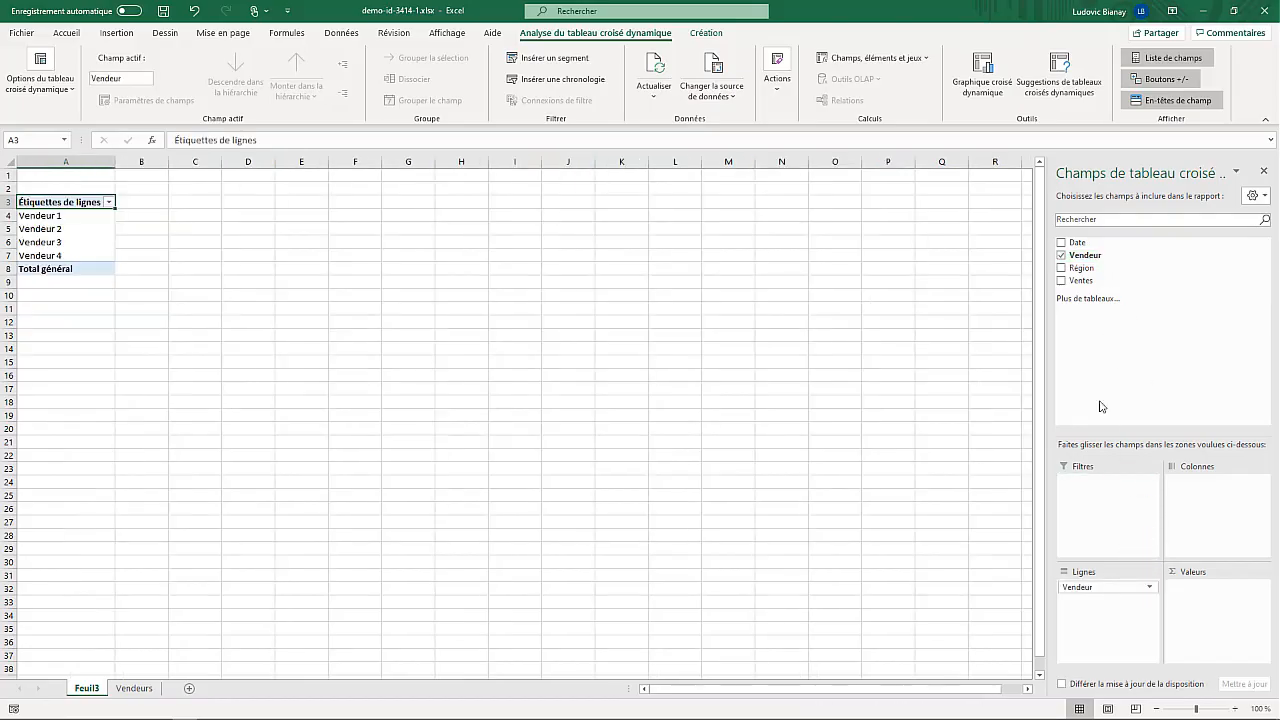
{"action": "left_click_drag", "start_coordinate": [1088, 272], "coordinate": [1204, 505]}
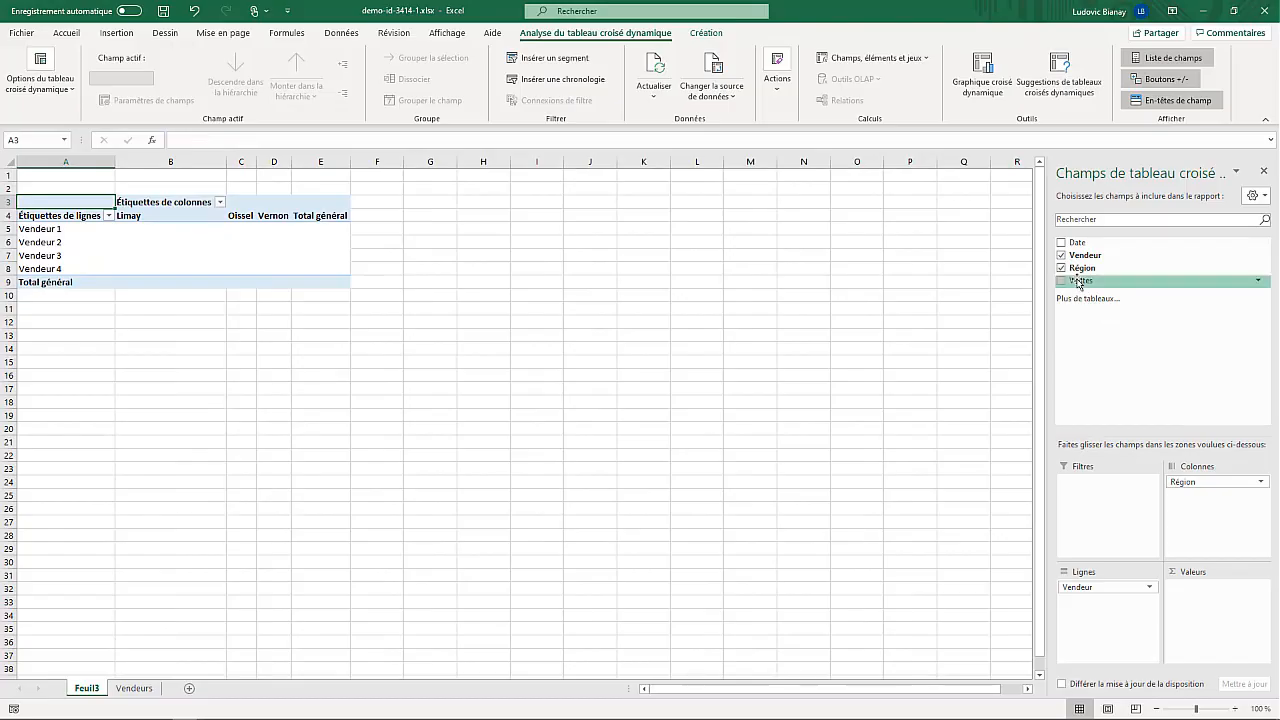
{"action": "left_click_drag", "start_coordinate": [1079, 283], "coordinate": [1194, 598]}
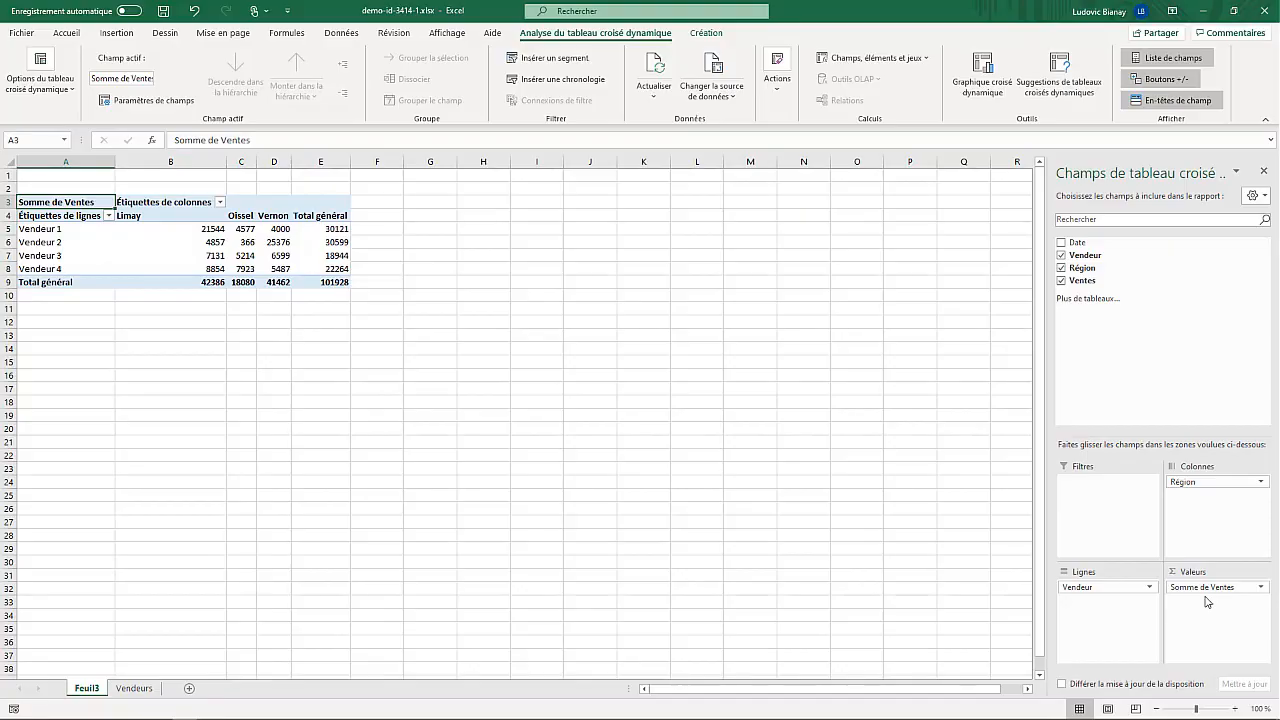
- Create a second pivot table on another new worksheet from the Vendeurs sheet's data table
{"action": "left_click", "coordinate": [136, 688]}
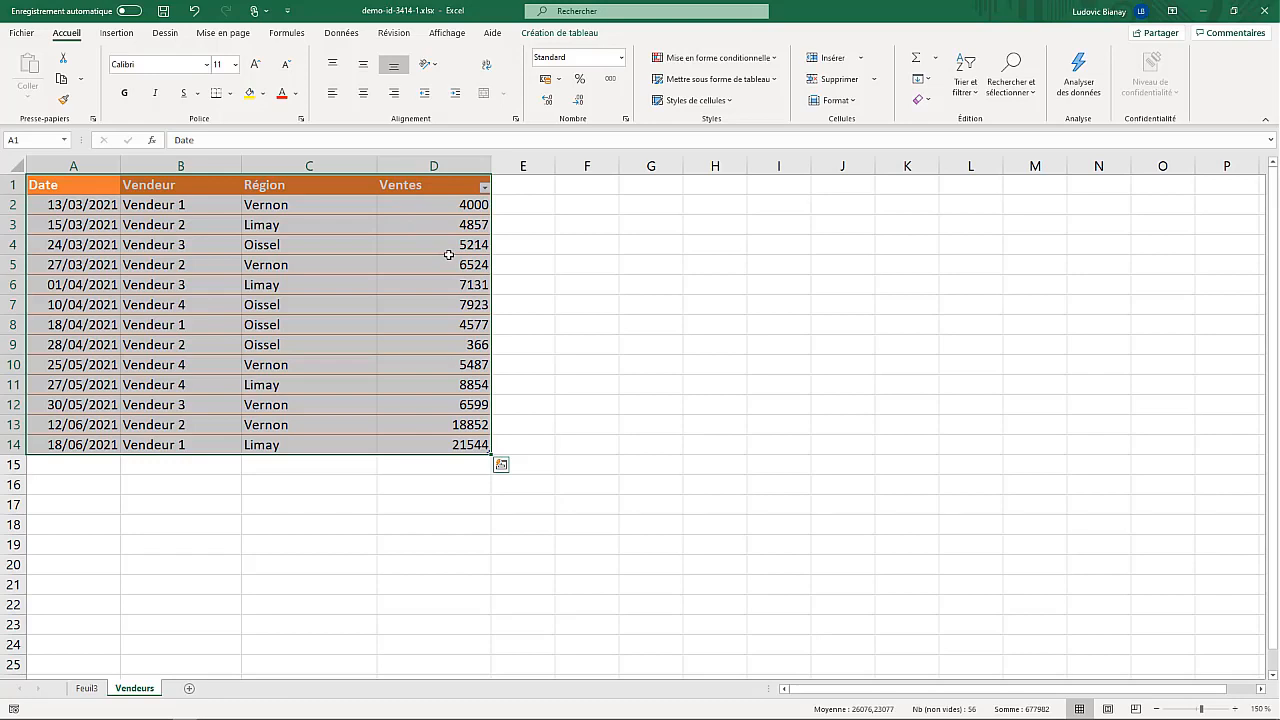
{"action": "left_click", "coordinate": [116, 34]}
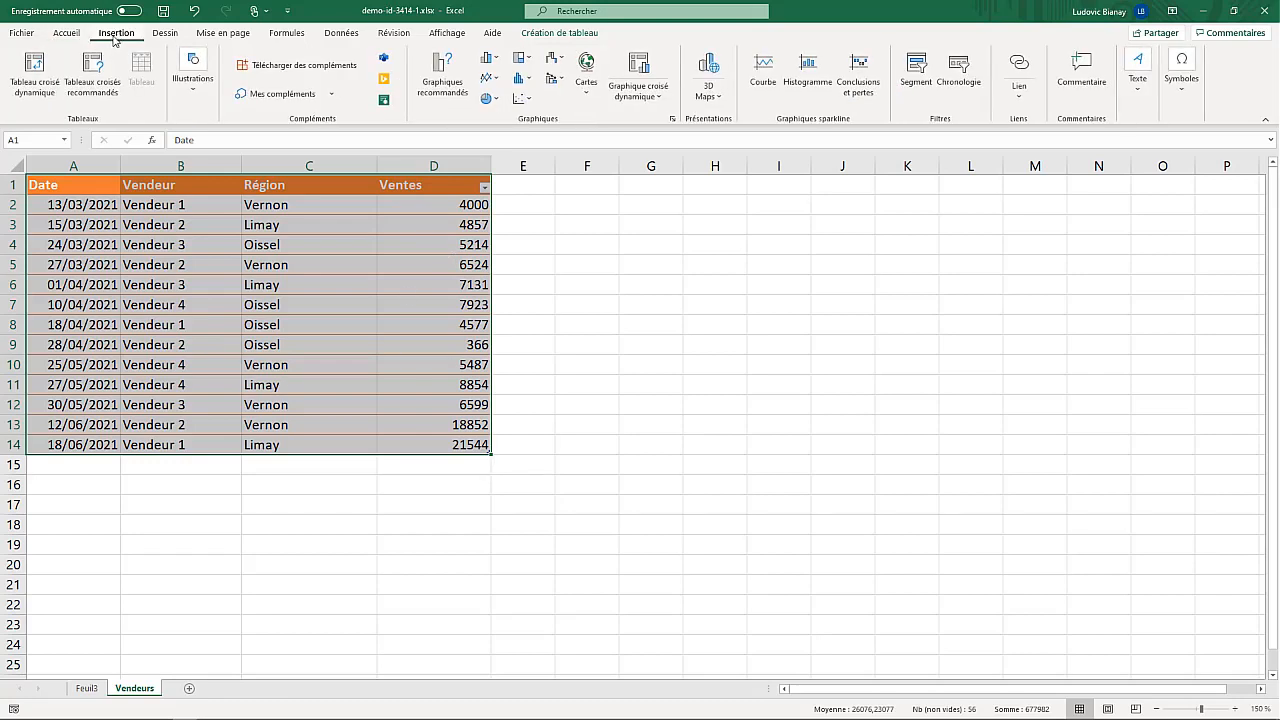
{"action": "left_click", "coordinate": [34, 68]}
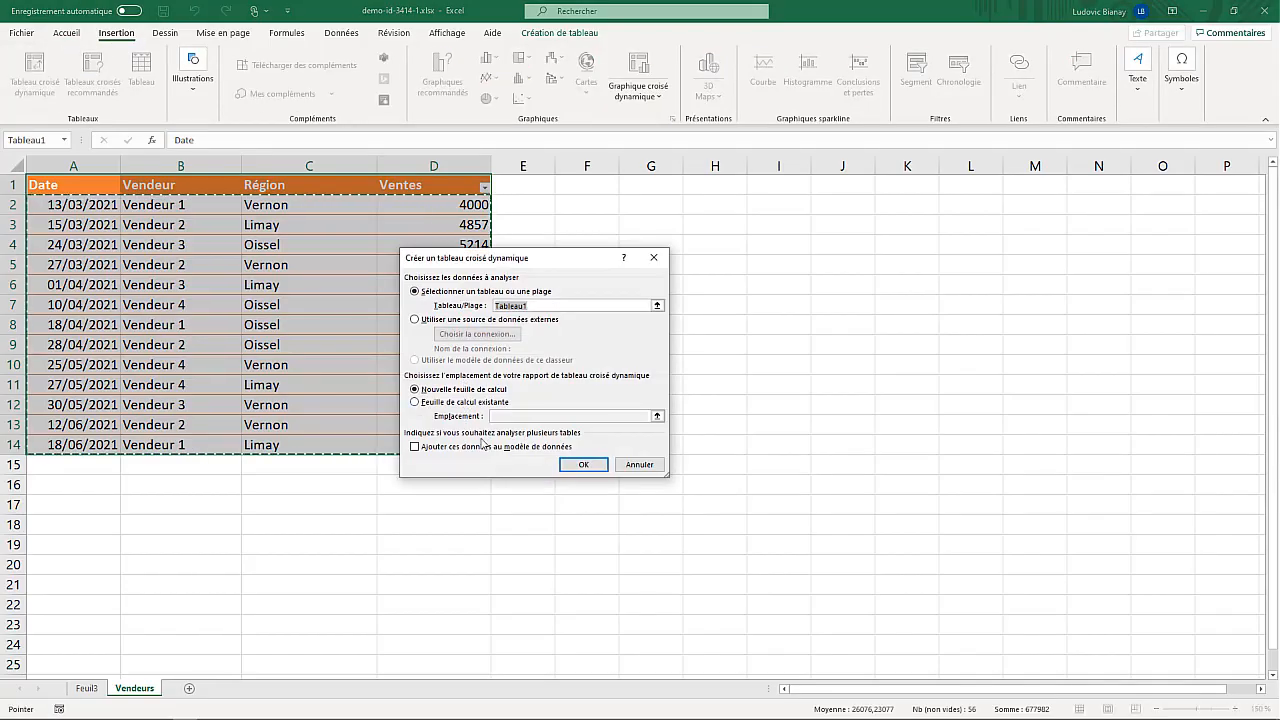
{"action": "left_click", "coordinate": [584, 464]}
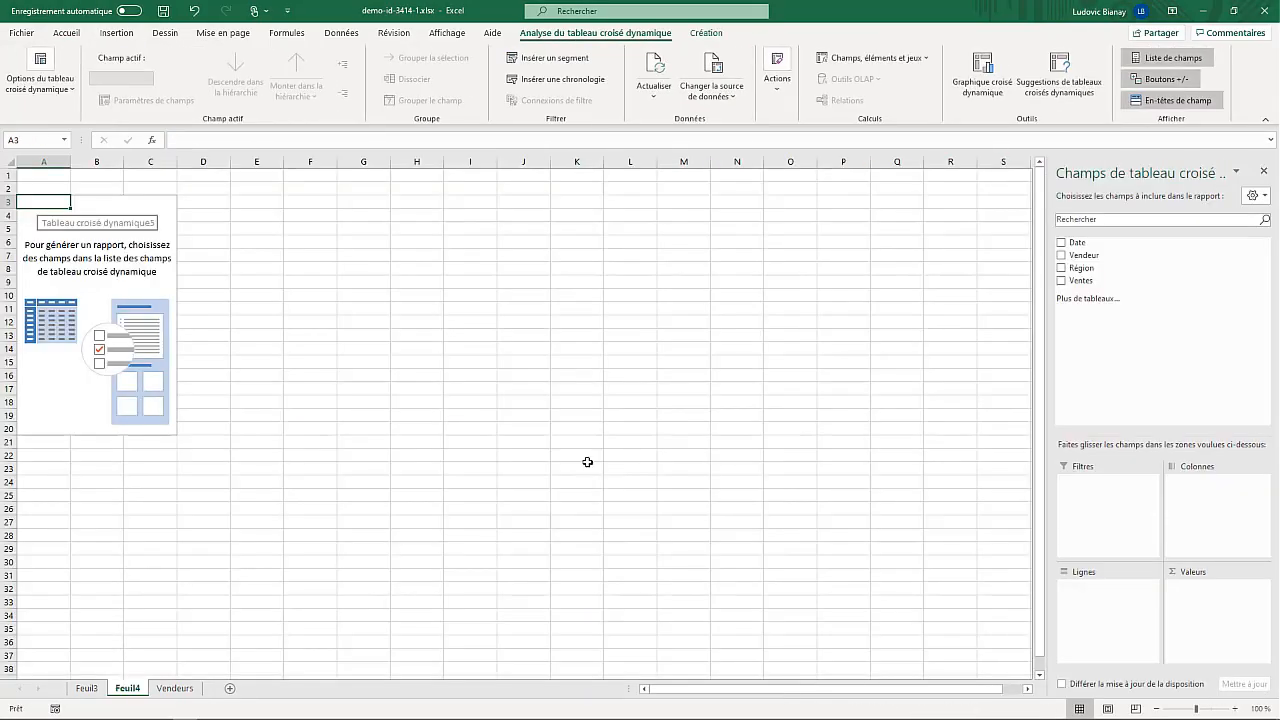
- Lay out the second pivot table with Région as rows and the count of Vendeur as values
{"action": "left_click_drag", "start_coordinate": [1080, 268], "coordinate": [1113, 603]}
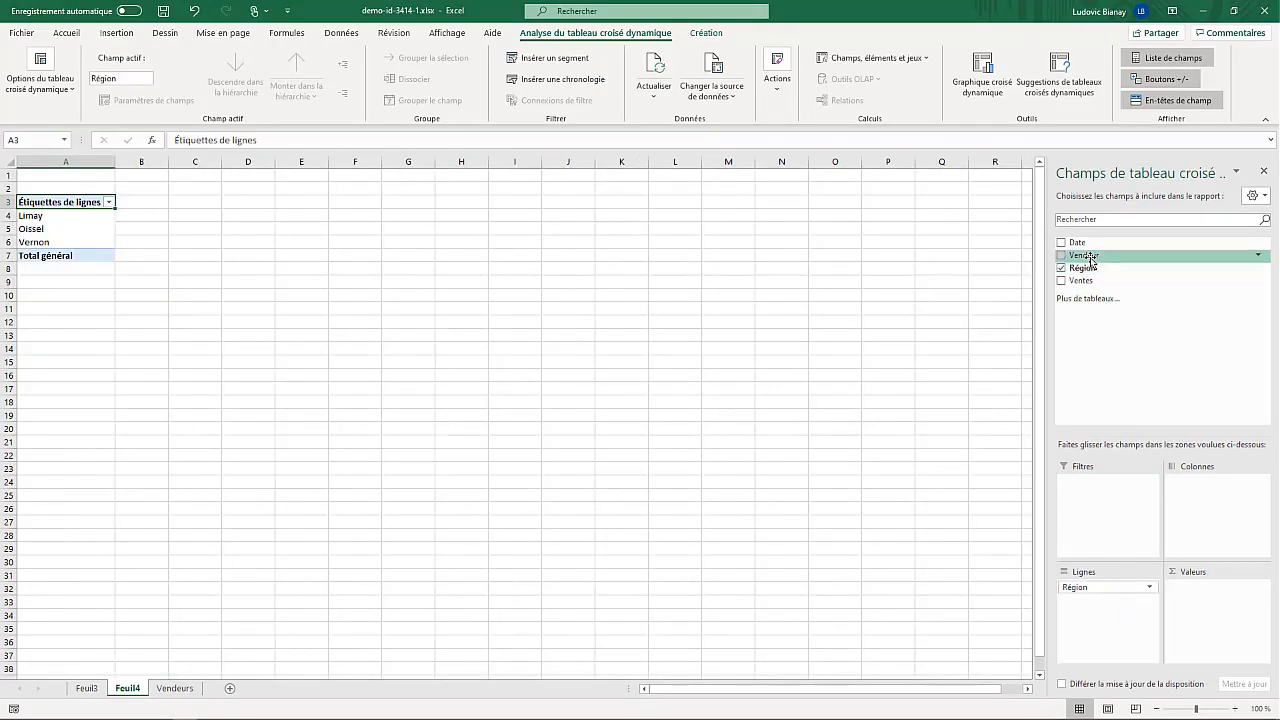
{"action": "left_click_drag", "start_coordinate": [1091, 259], "coordinate": [1192, 598]}
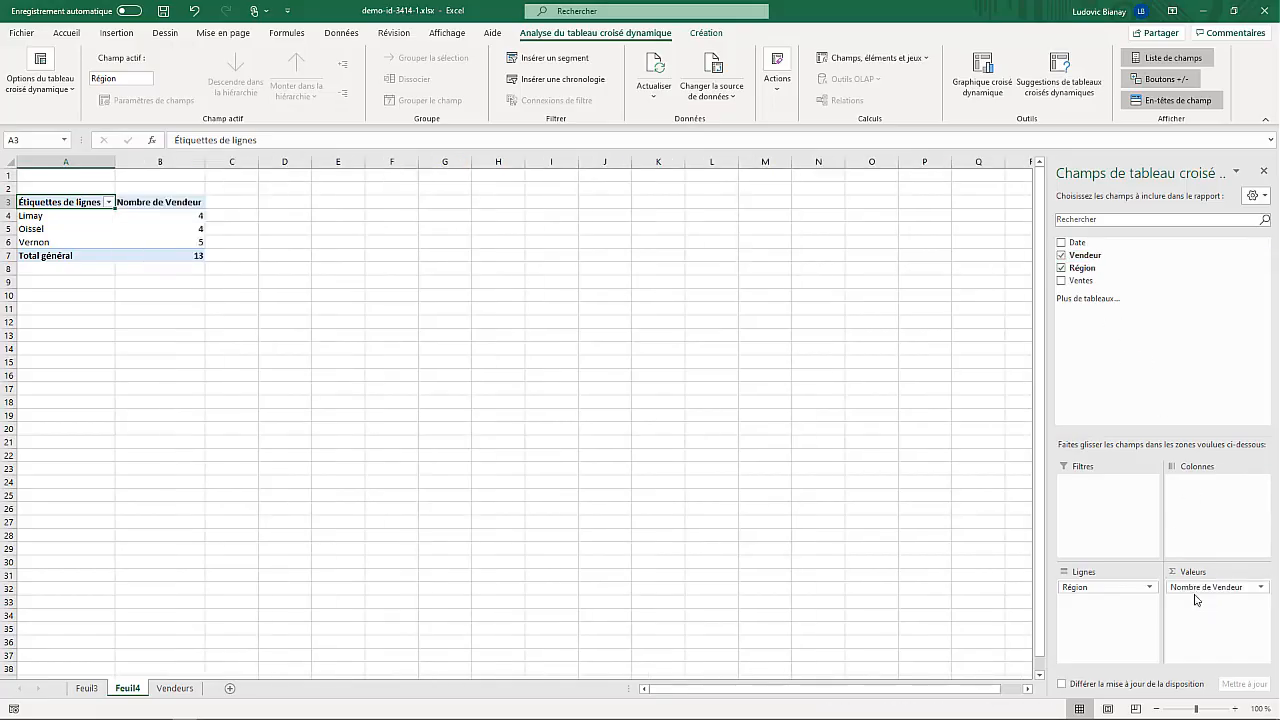
{"action": "left_click", "coordinate": [30, 215]}
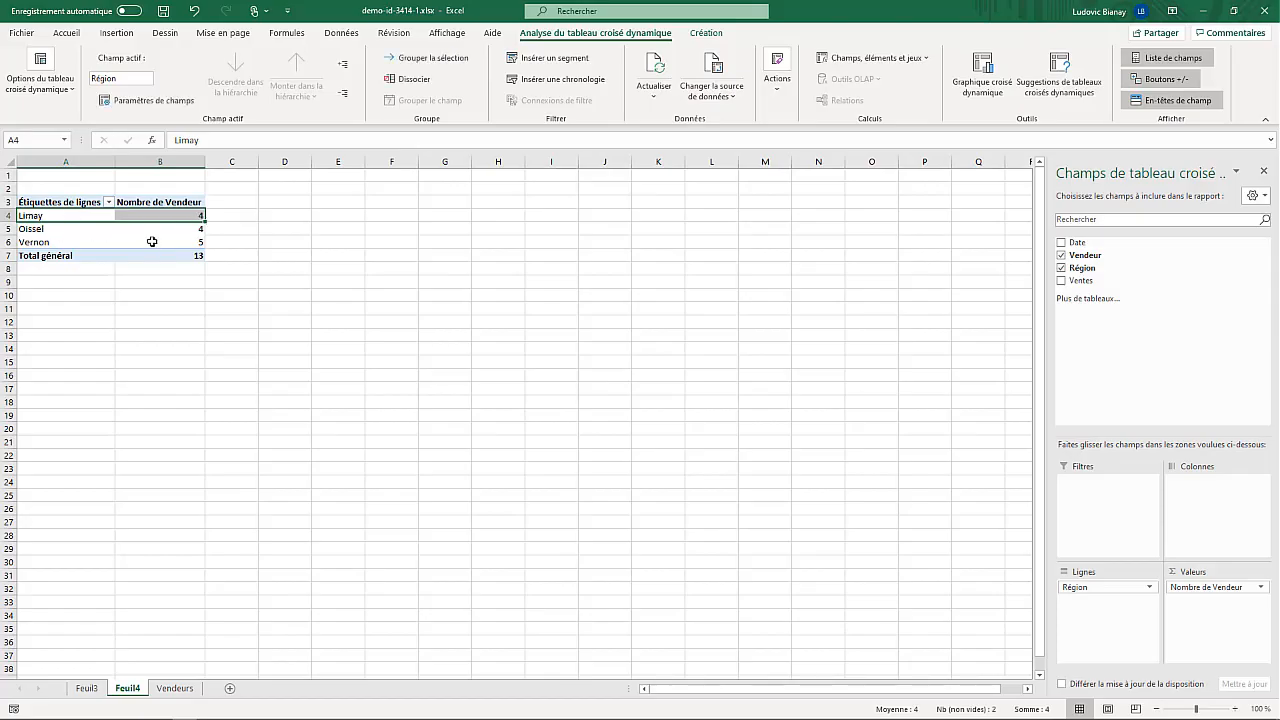
{"action": "mouse_move", "coordinate": [147, 246]}
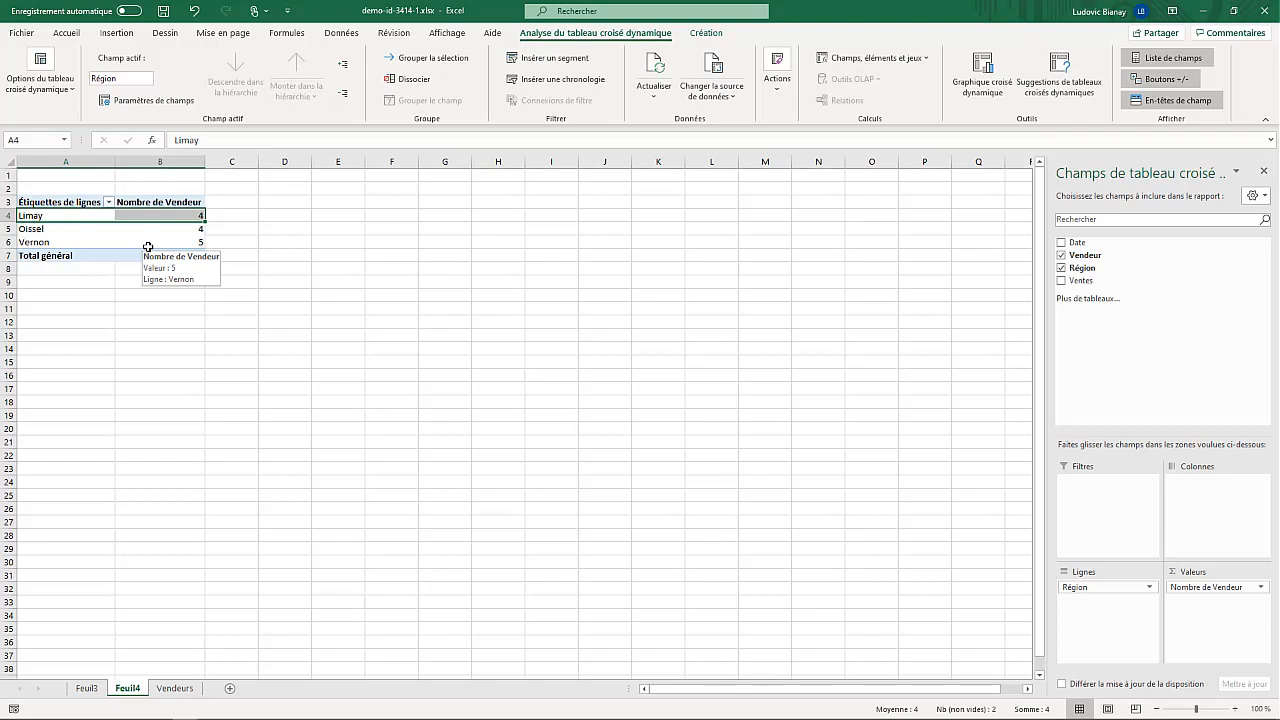
- Change the calculation type of the Vendeur value field to Moyenne
{"action": "left_click", "coordinate": [1261, 588]}
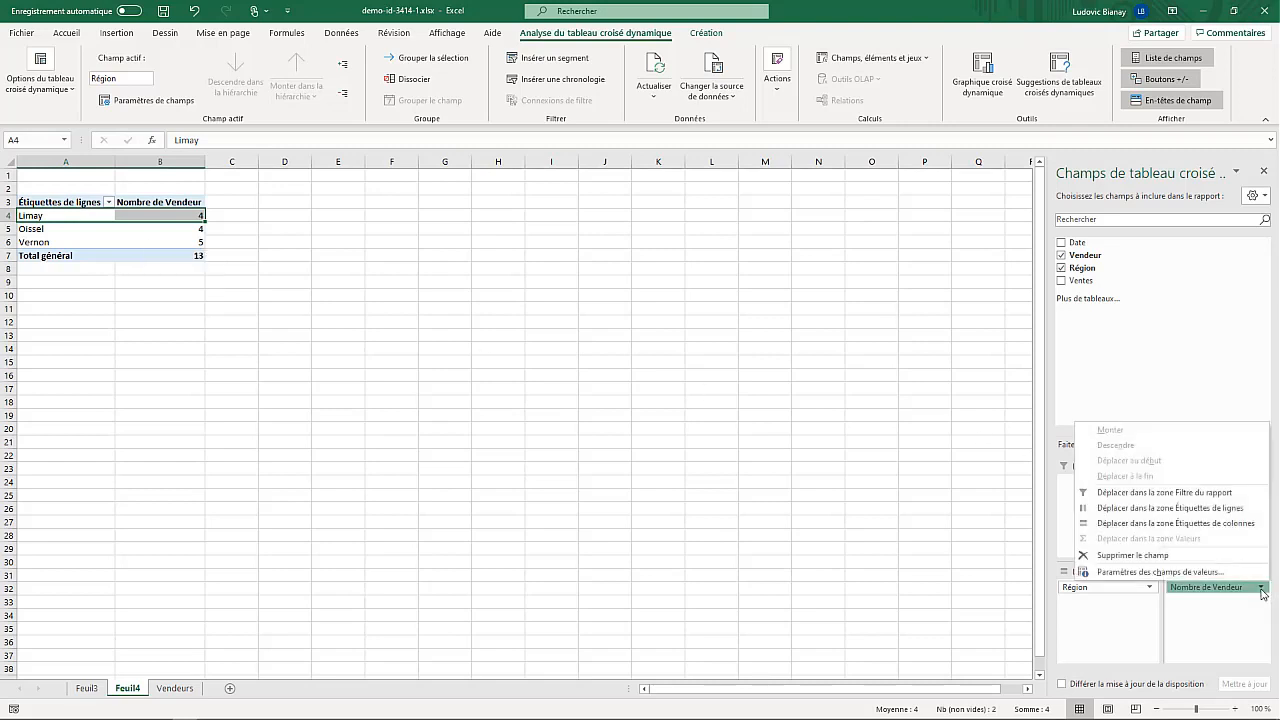
{"action": "left_click", "coordinate": [1160, 572]}
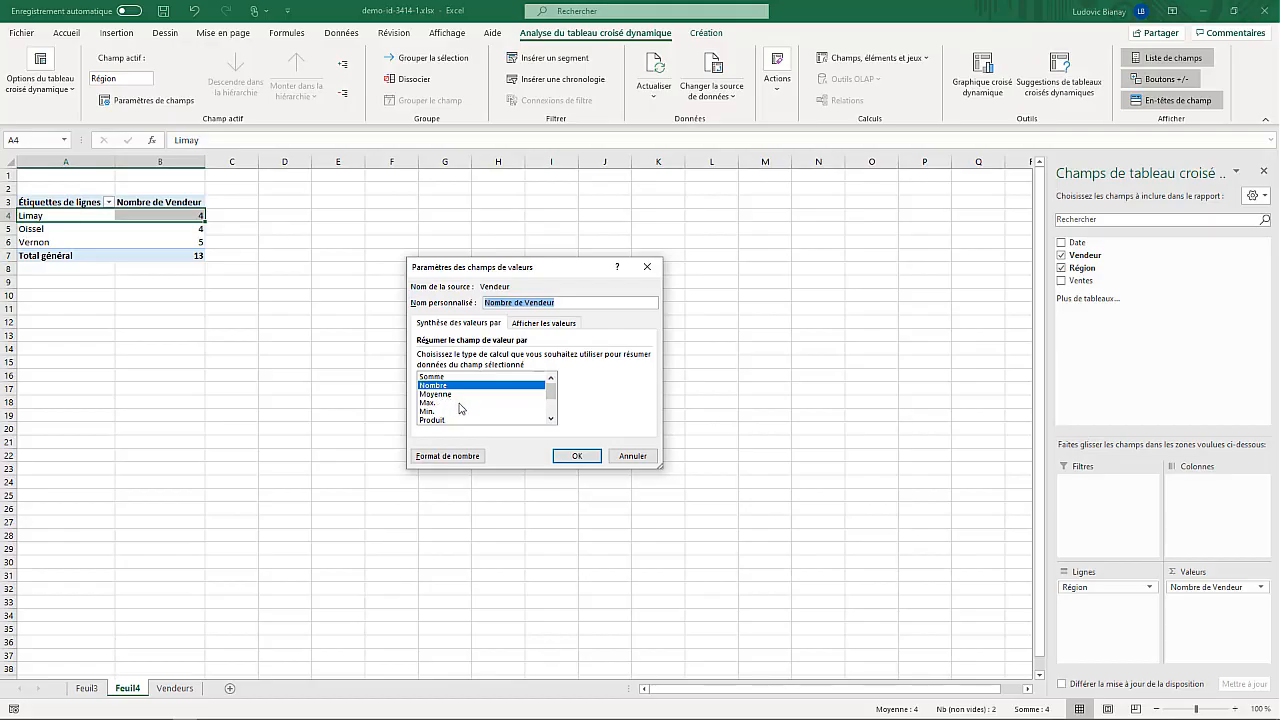
{"action": "scroll", "coordinate": [550, 420], "scroll_direction": "down", "scroll_amount": 2}
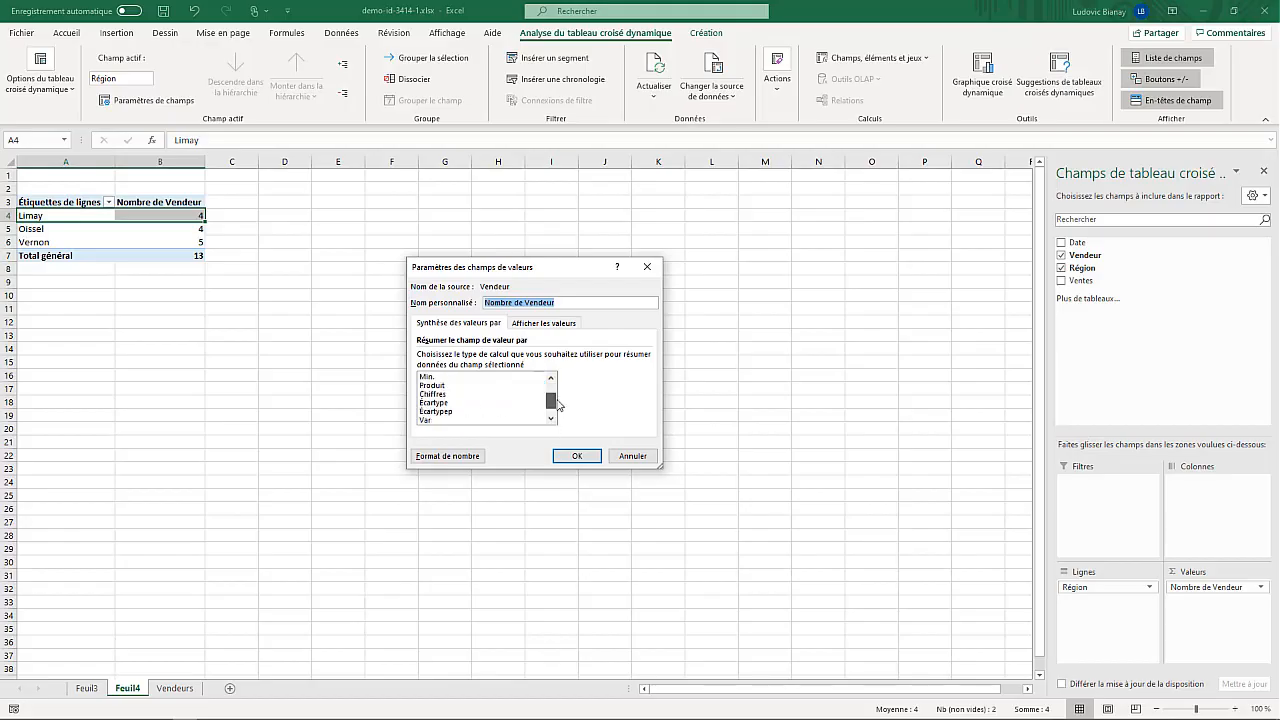
{"action": "left_click_drag", "start_coordinate": [550, 404], "coordinate": [552, 386]}
{"action": "left_click", "coordinate": [447, 403]}
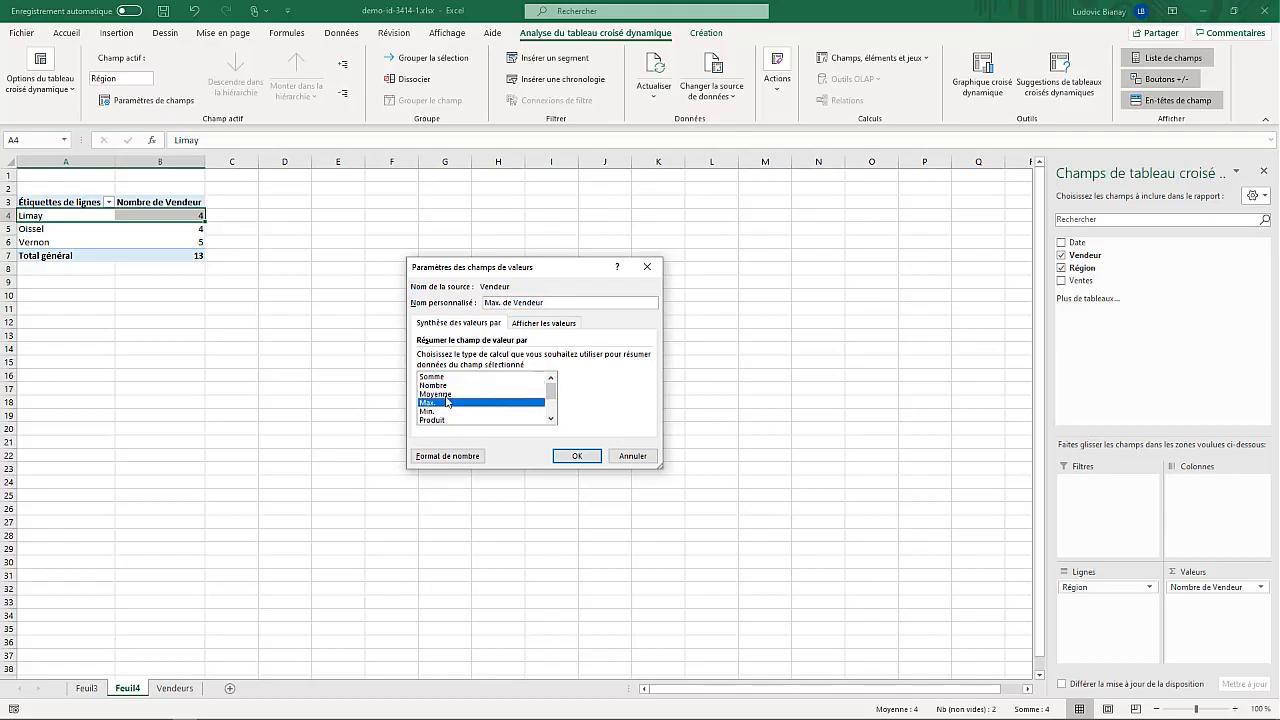
{"action": "left_click", "coordinate": [447, 394]}
{"action": "left_click", "coordinate": [577, 456]}
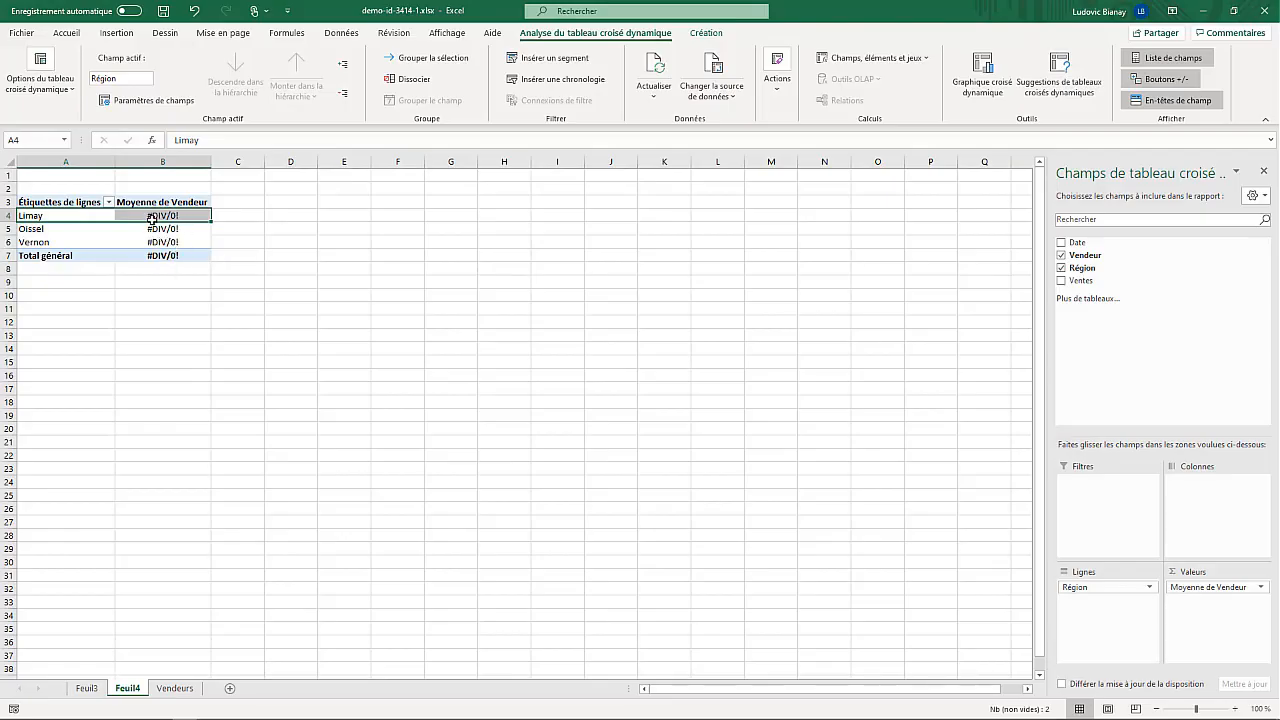
- Set the calculation type of the Vendeur value field back to Nombre
{"action": "left_click", "coordinate": [1261, 588]}
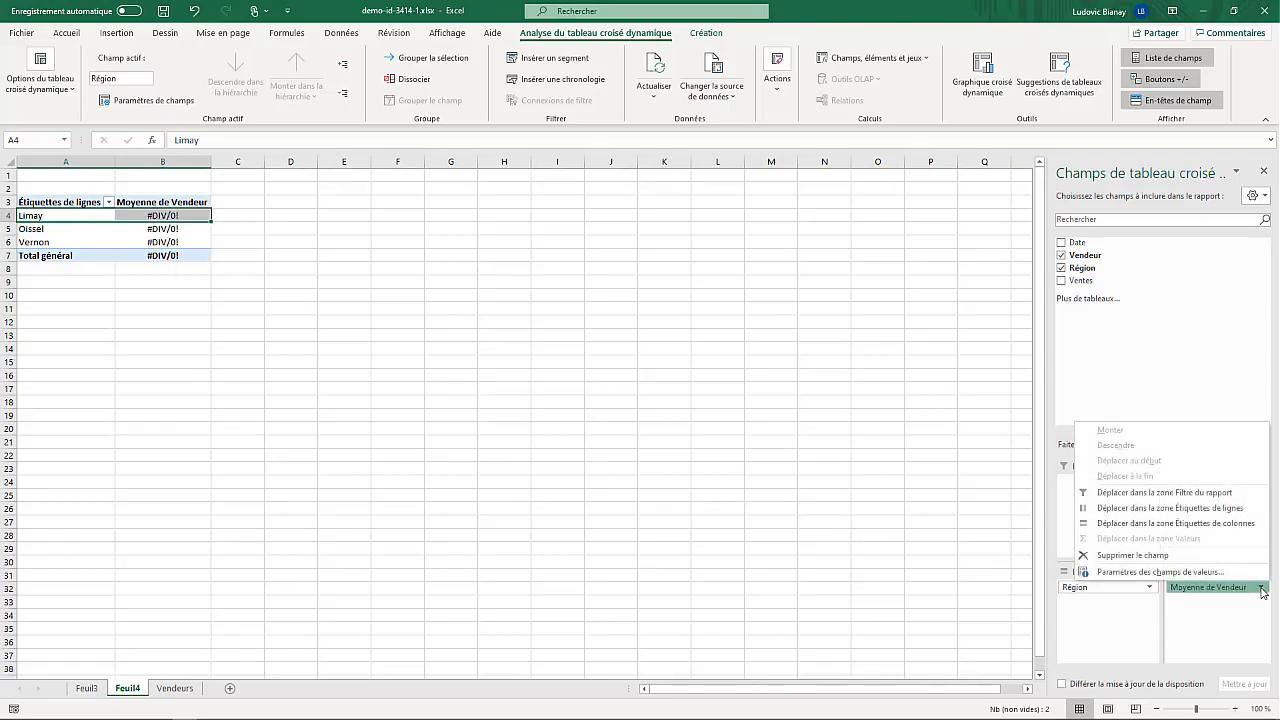
{"action": "left_click", "coordinate": [1165, 572]}
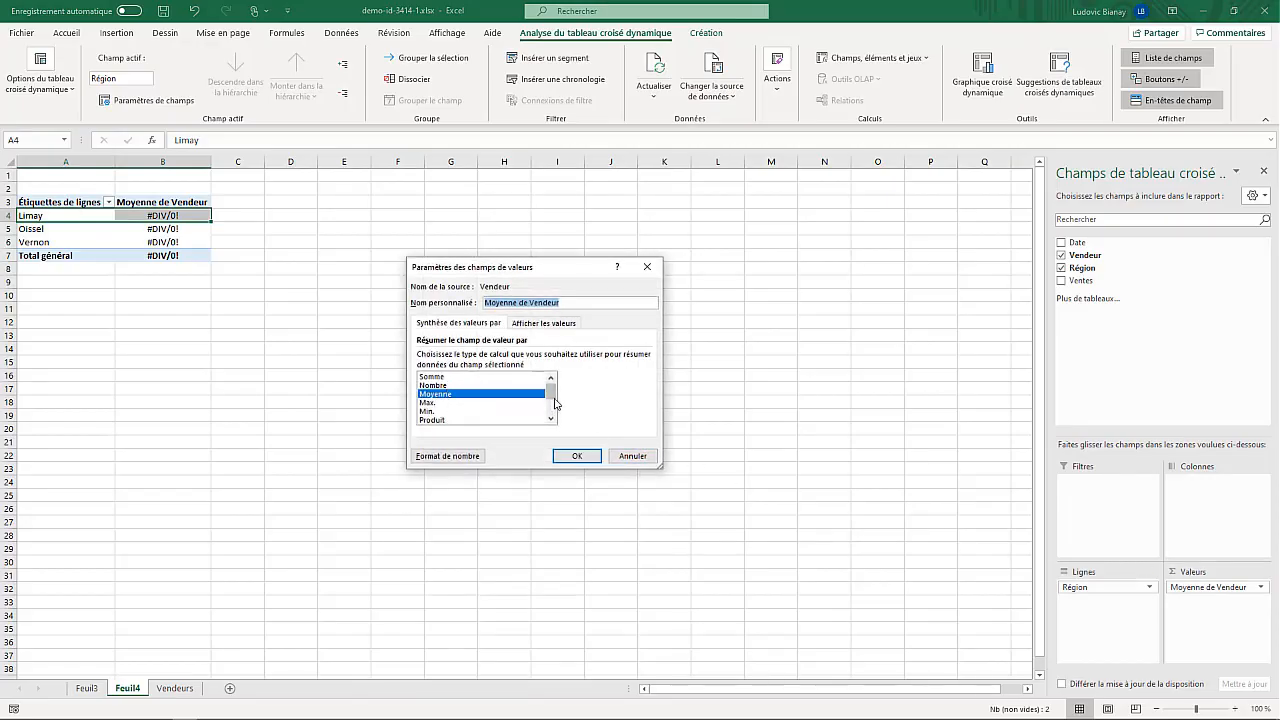
{"action": "scroll", "coordinate": [553, 408], "scroll_direction": "down", "scroll_amount": 1}
{"action": "scroll", "coordinate": [553, 410], "scroll_direction": "down", "scroll_amount": 2}
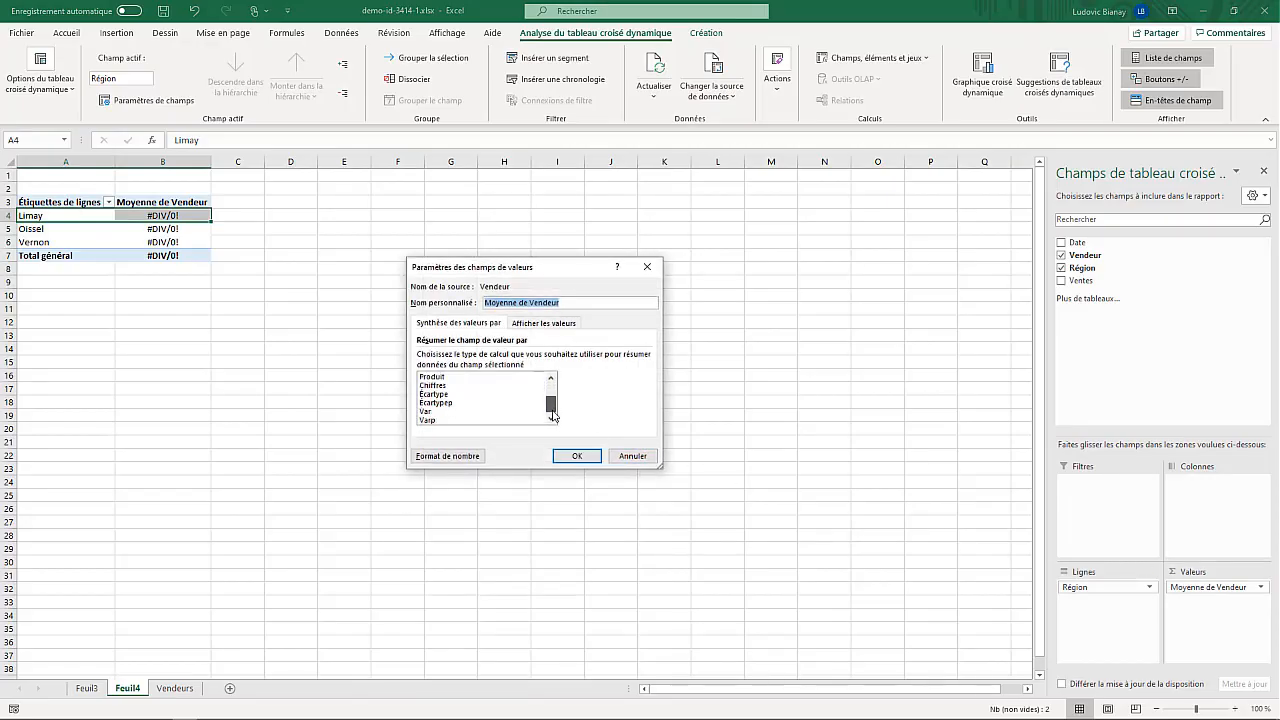
{"action": "left_click_drag", "start_coordinate": [552, 408], "coordinate": [555, 388]}
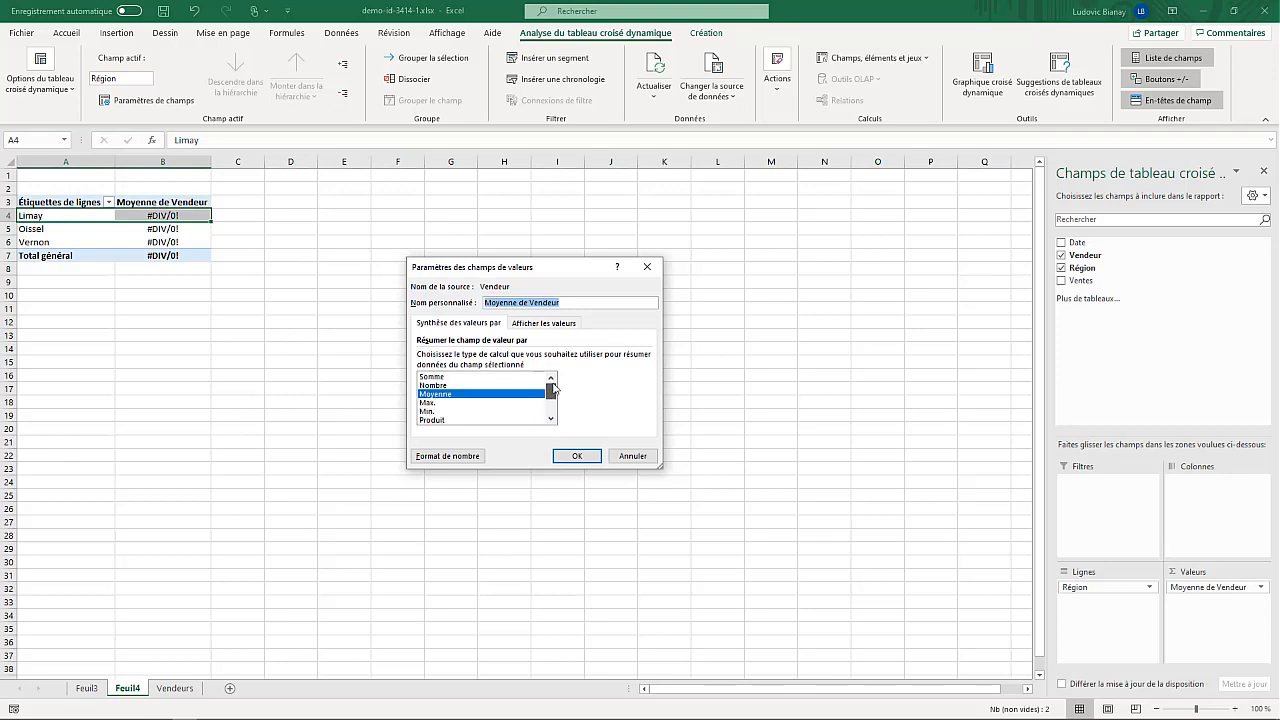
{"action": "left_click", "coordinate": [440, 385]}
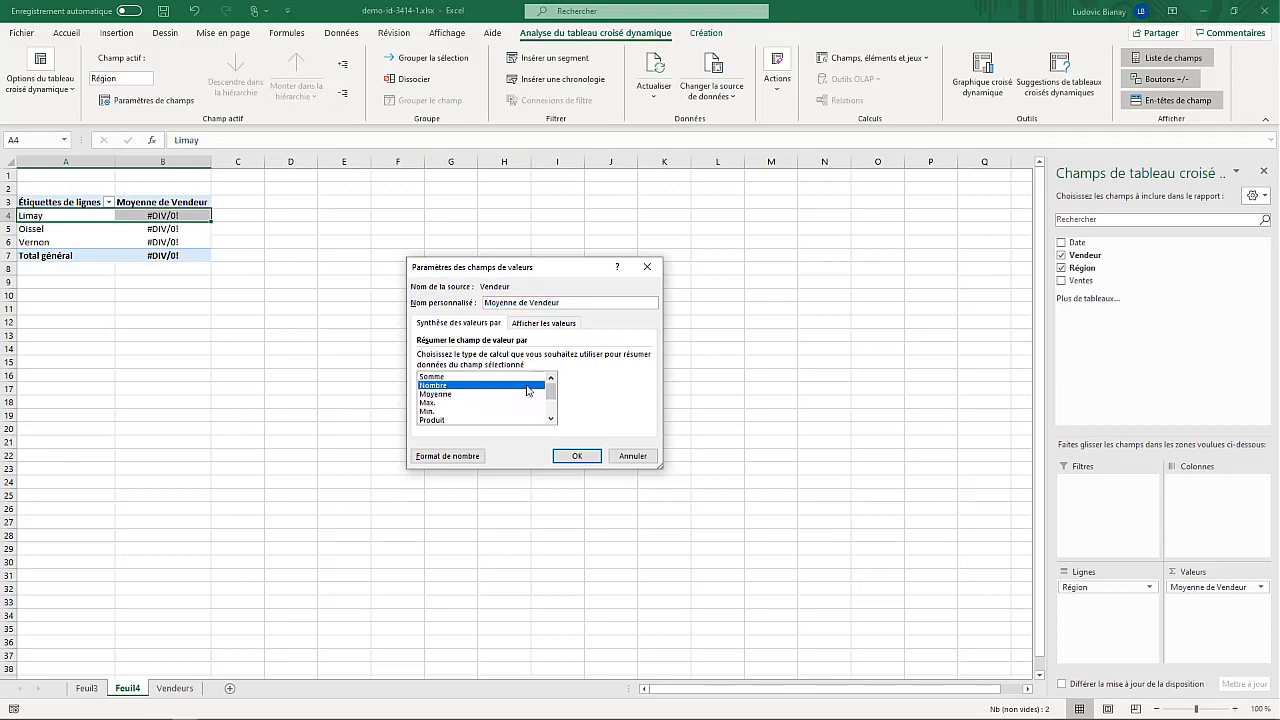
{"action": "left_click", "coordinate": [574, 456]}
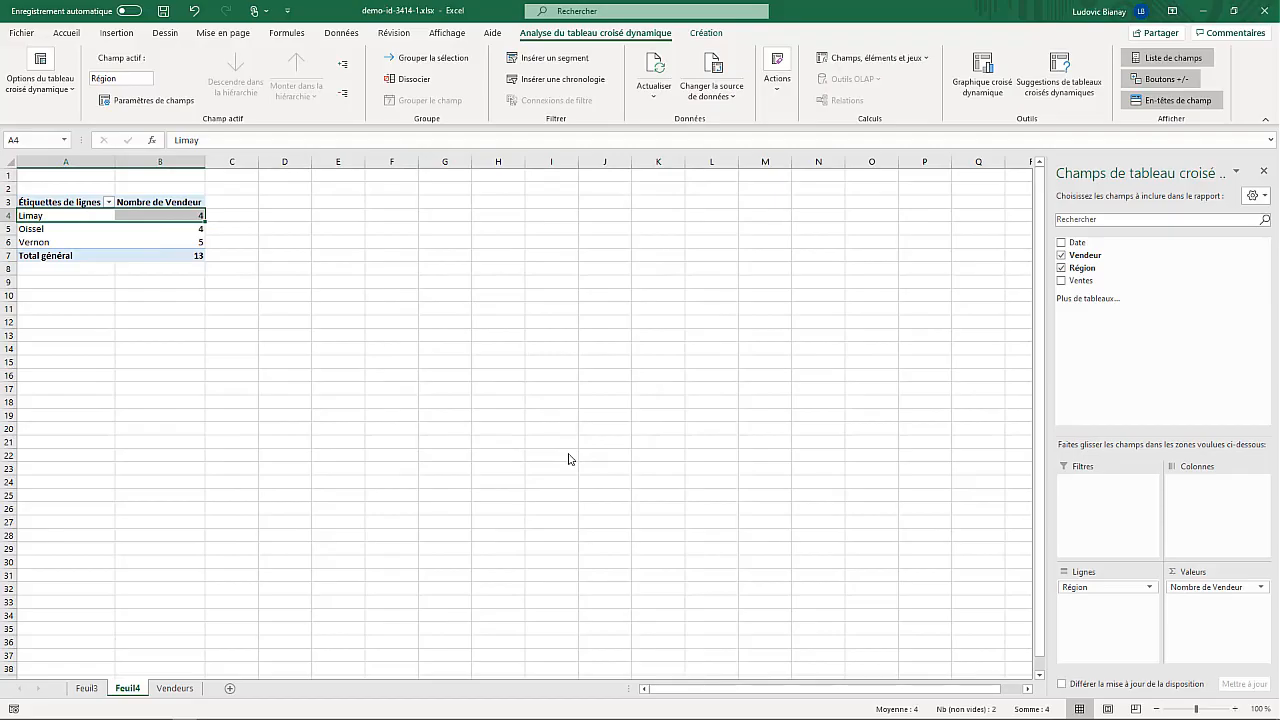
- In the first pivot table on Feuil3, summarize the Ventes value field by Moyenne
{"action": "left_click", "coordinate": [84, 689]}
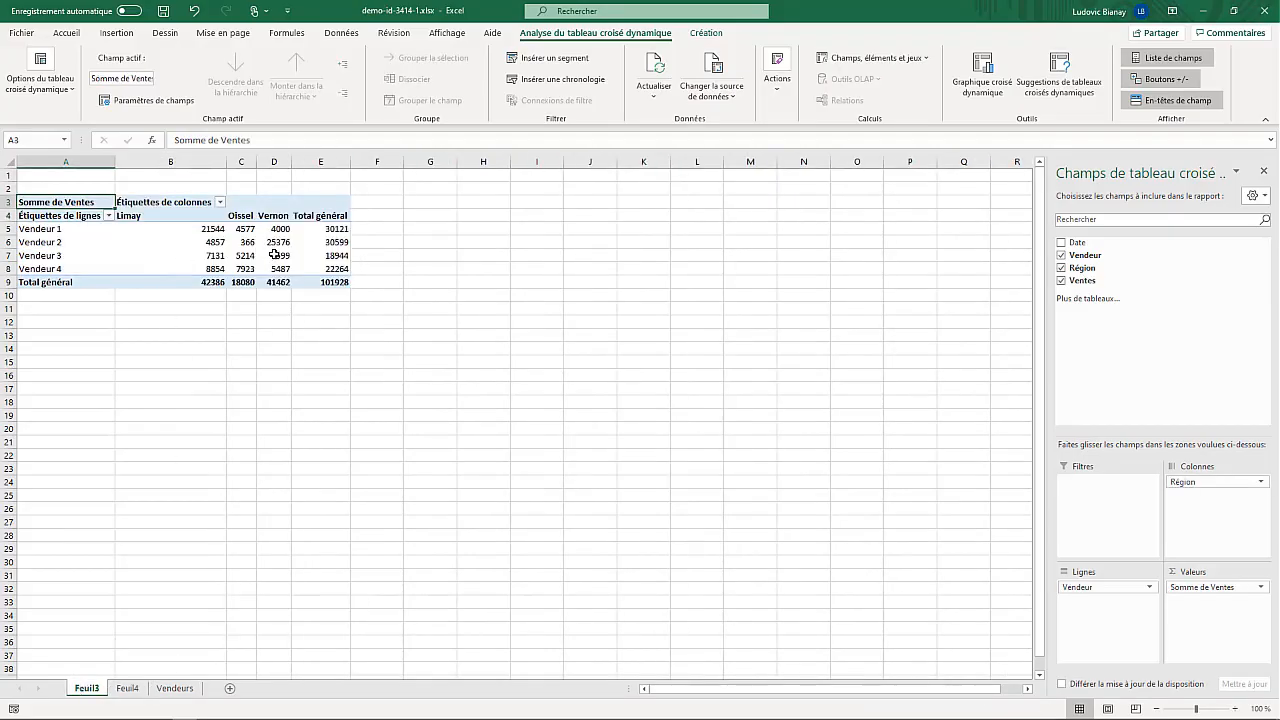
{"action": "left_click", "coordinate": [1261, 587]}
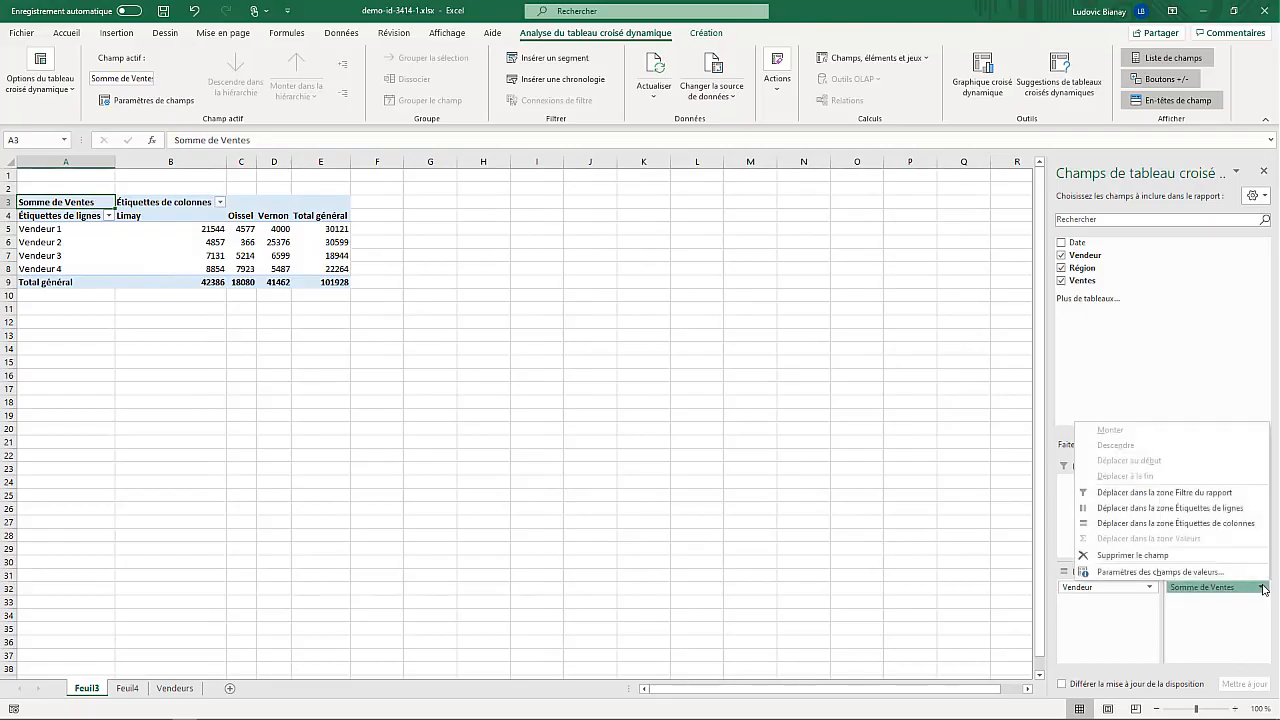
{"action": "left_click", "coordinate": [1242, 574]}
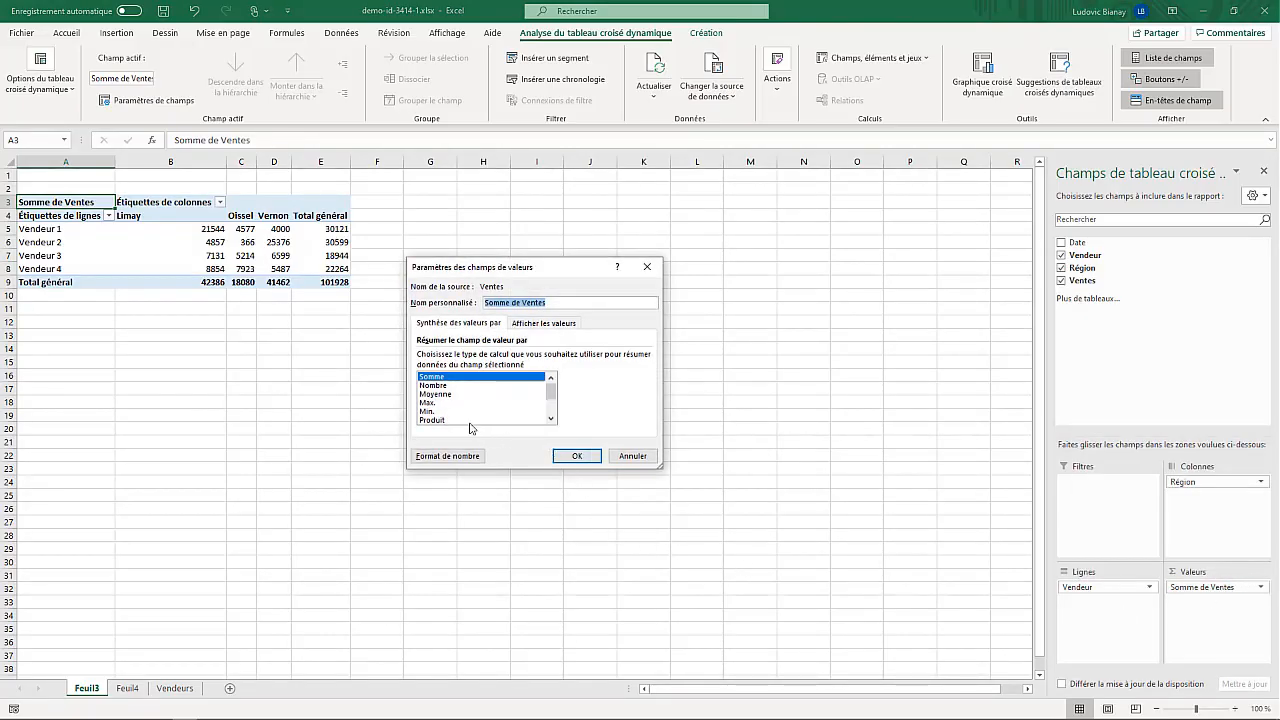
{"action": "left_click", "coordinate": [451, 397]}
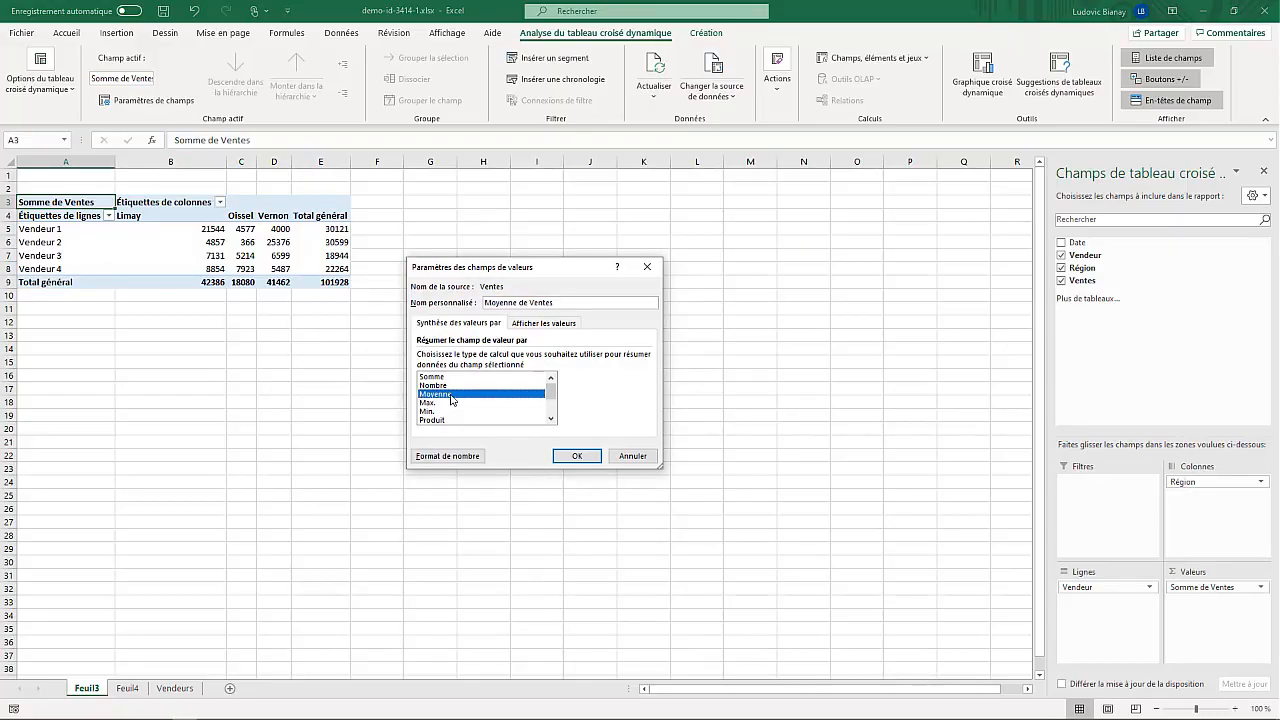
{"action": "left_click", "coordinate": [575, 456]}
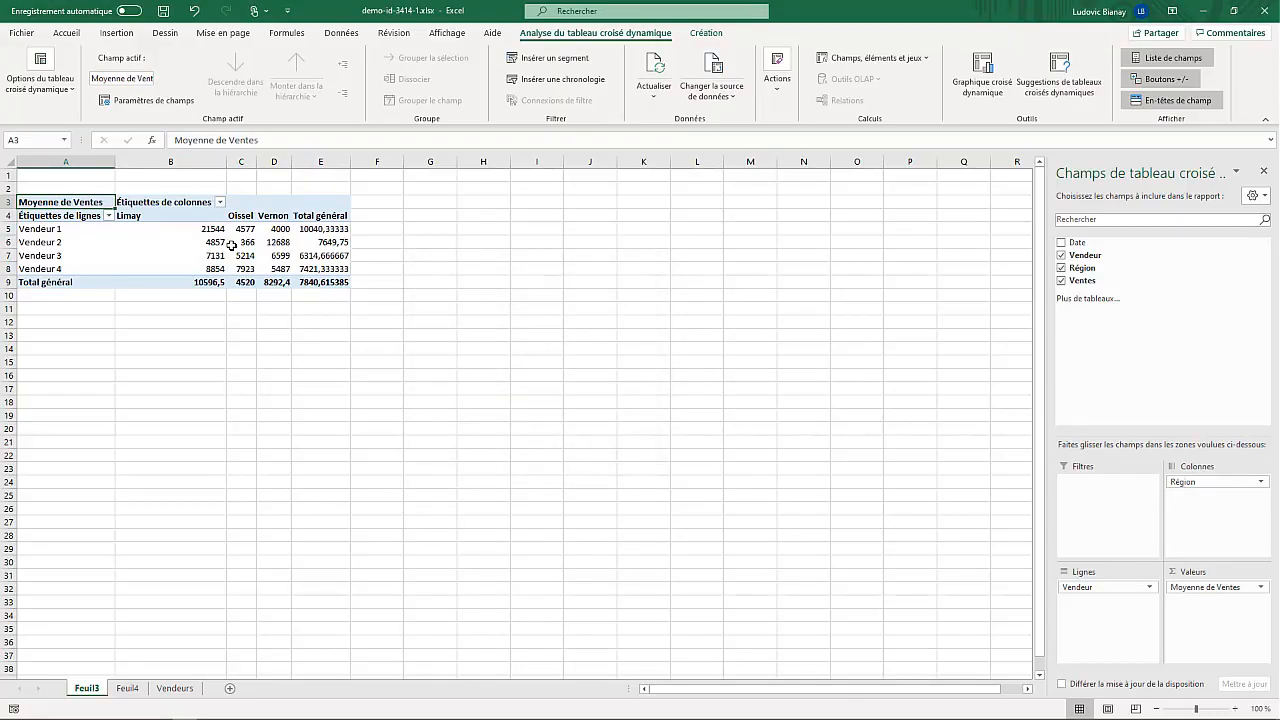
{"action": "mouse_move", "coordinate": [231, 245]}
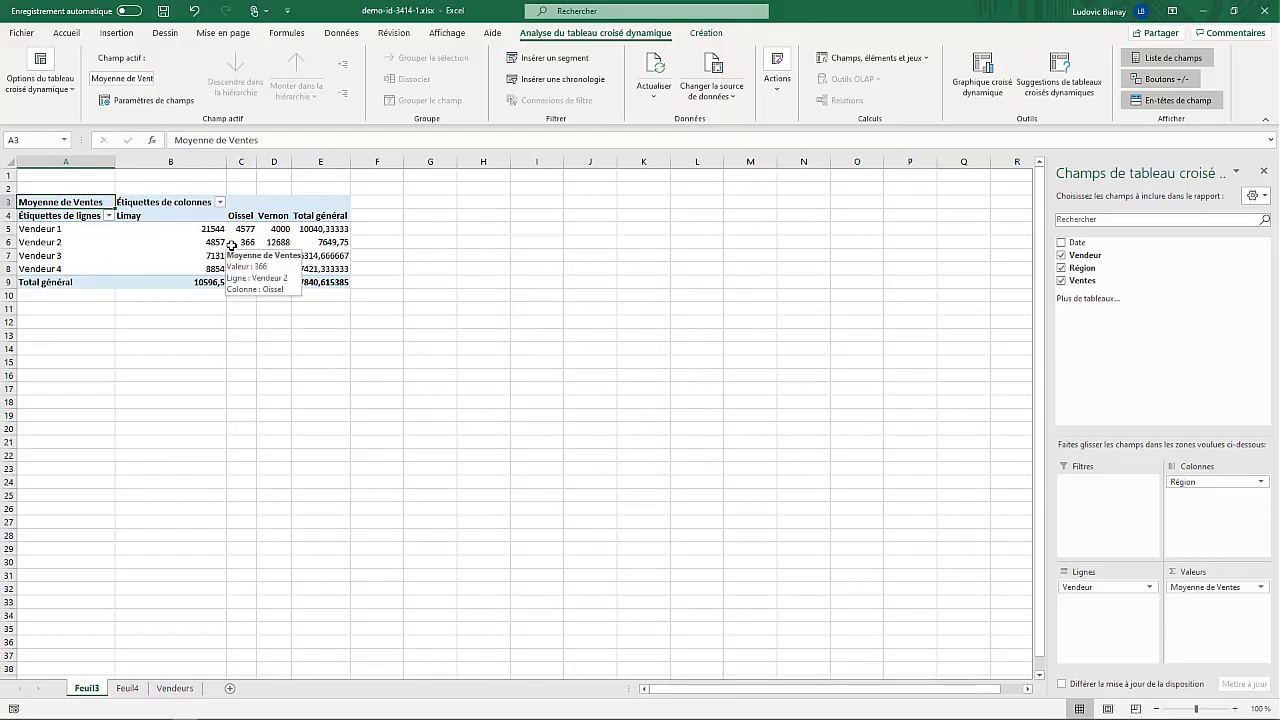
- Show the values of the Moyenne de Ventes field as % du total général
{"action": "left_click", "coordinate": [1259, 588]}
{"action": "left_click", "coordinate": [1176, 574]}
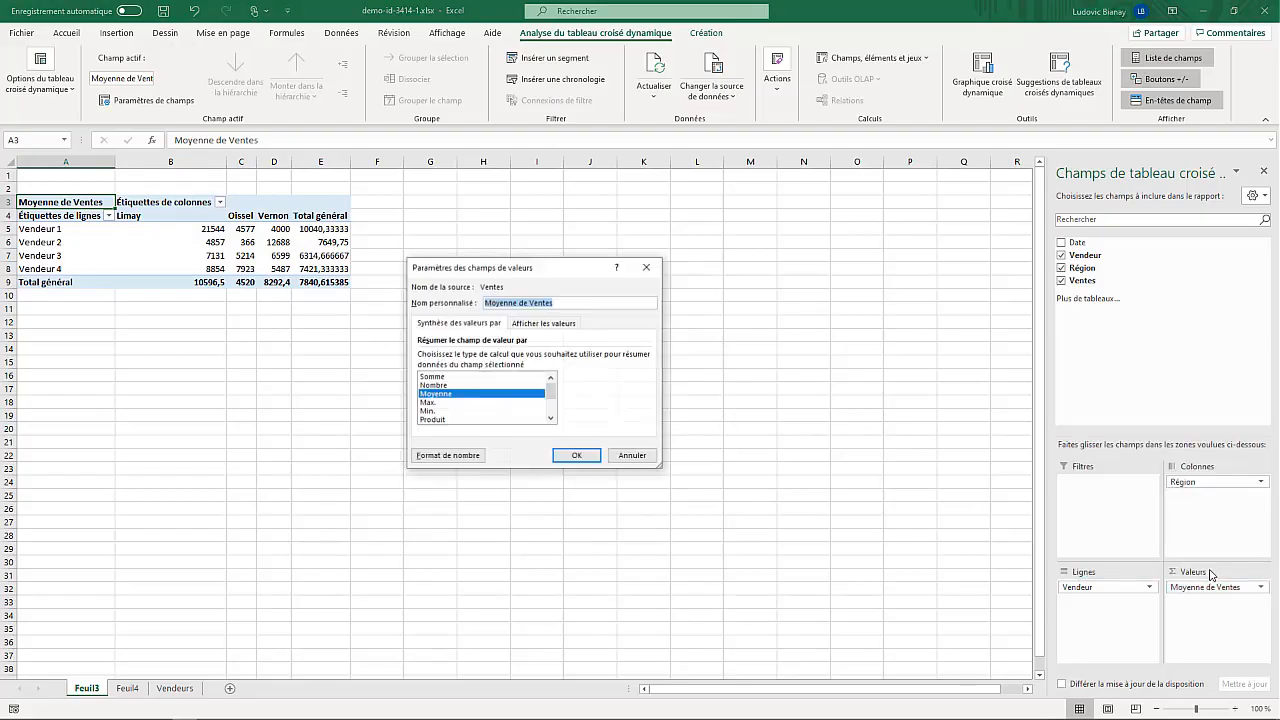
{"action": "left_click", "coordinate": [543, 323]}
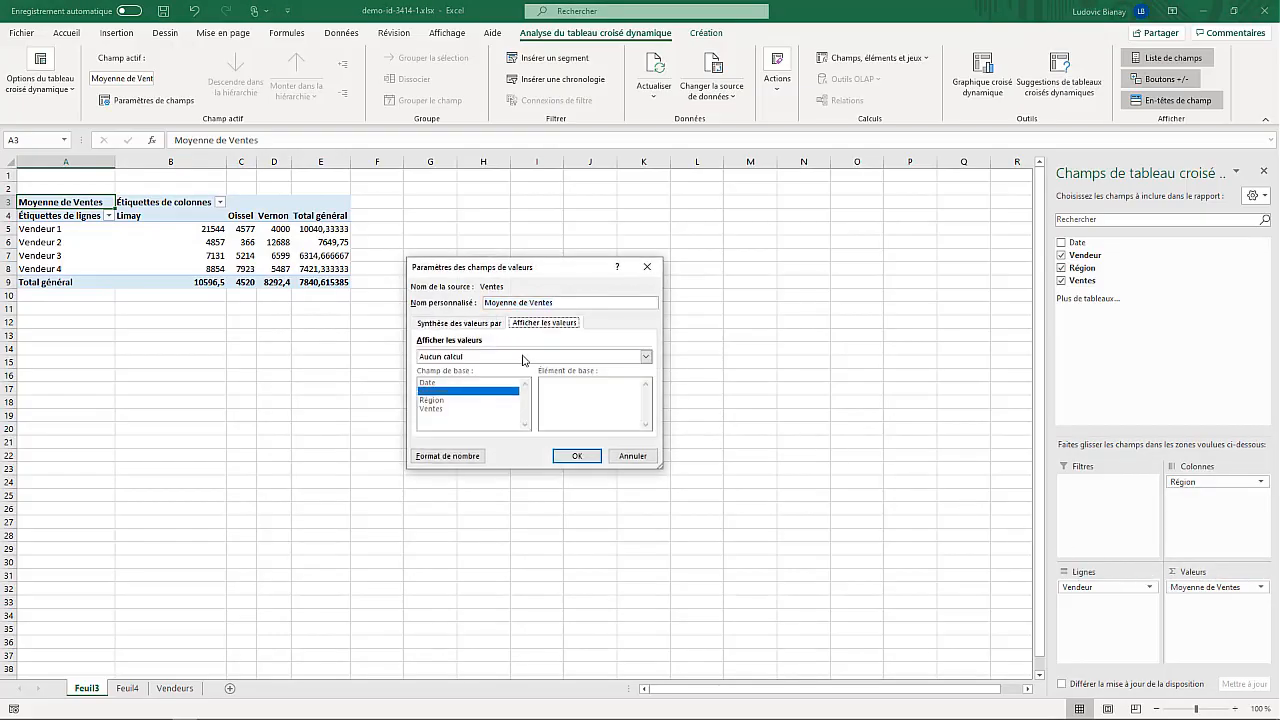
{"action": "left_click", "coordinate": [522, 357]}
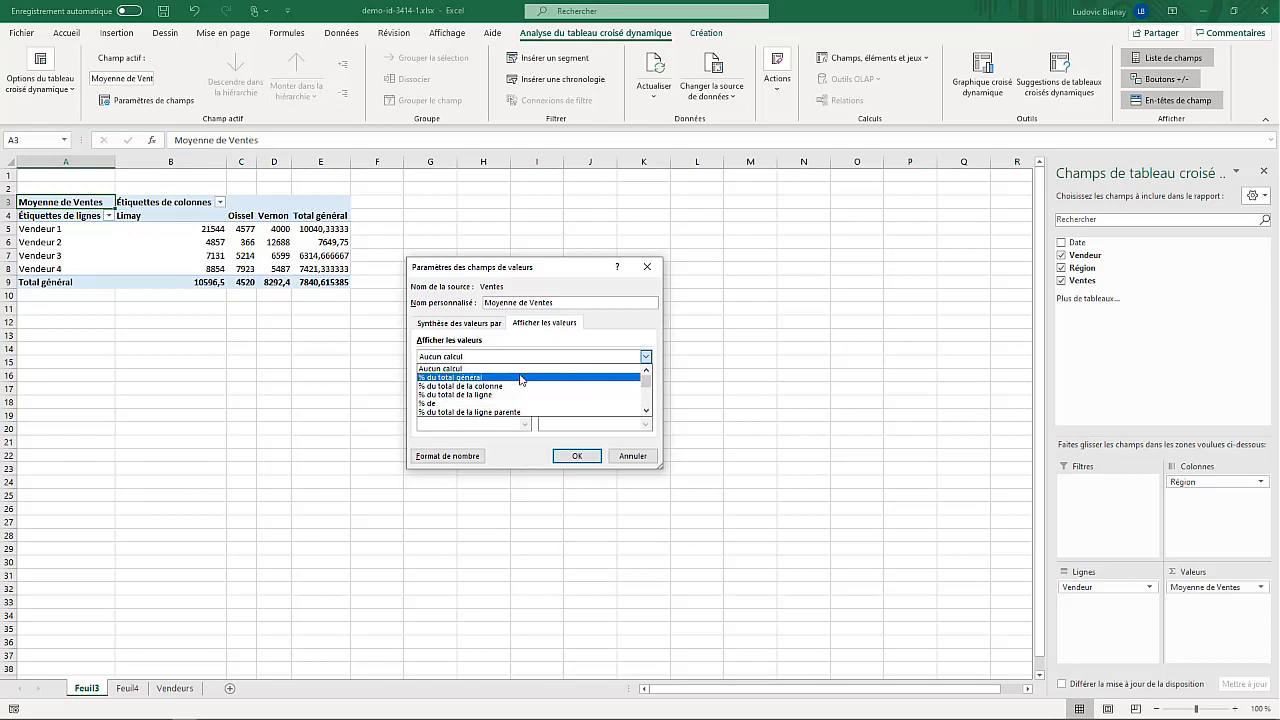
{"action": "left_click", "coordinate": [520, 378]}
{"action": "left_click", "coordinate": [585, 458]}
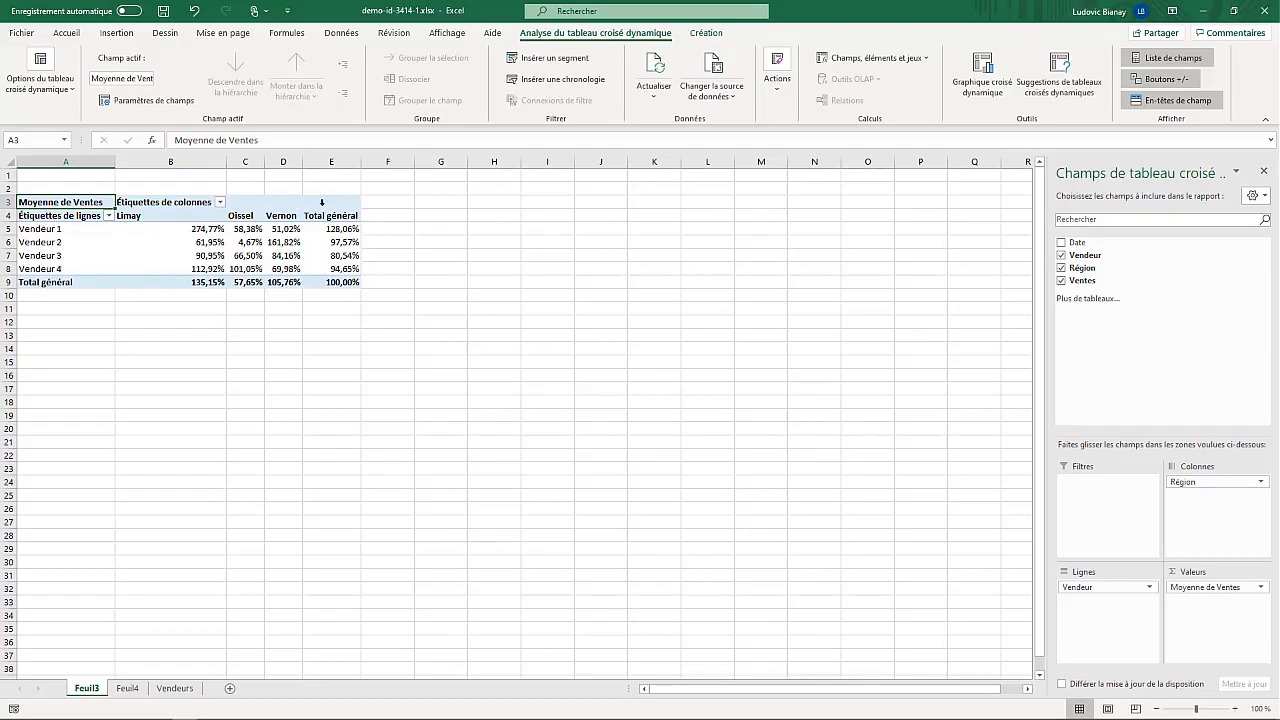
- Set the number format of the Moyenne de Ventes field to Nombre with 0 decimal places
{"action": "mouse_move", "coordinate": [279, 283]}
{"action": "left_click", "coordinate": [1261, 587]}
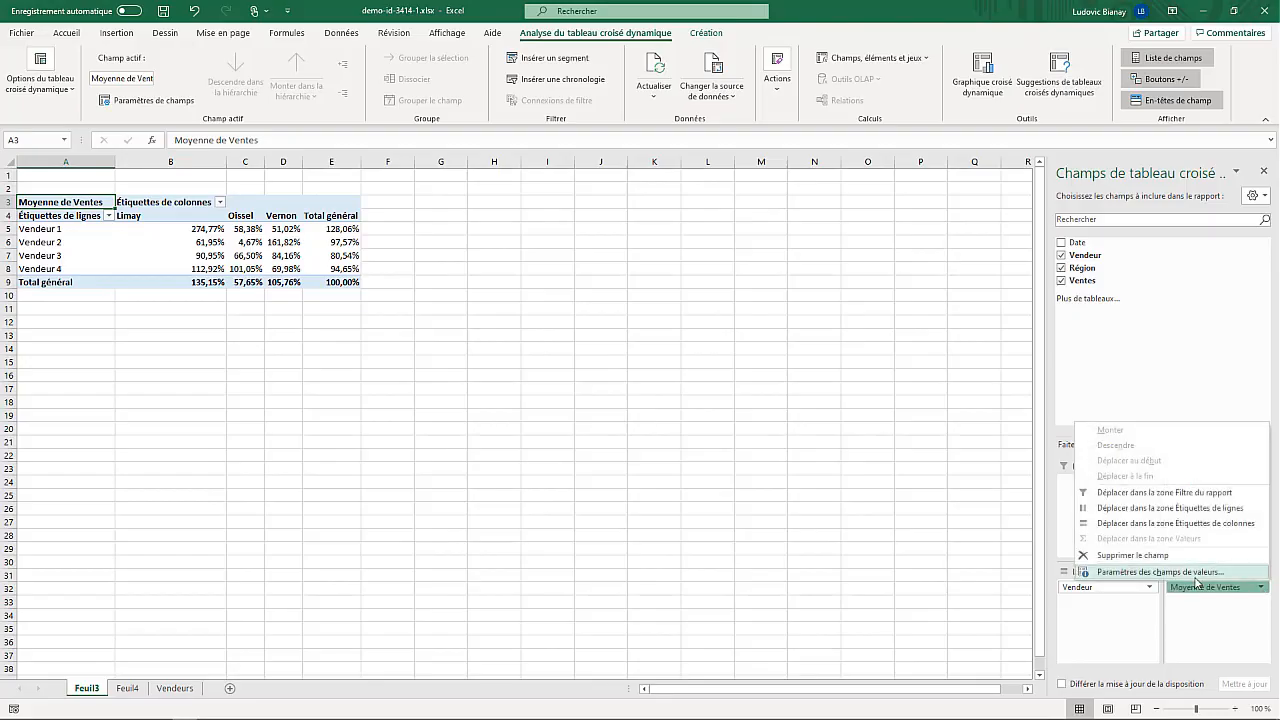
{"action": "left_click", "coordinate": [1160, 574]}
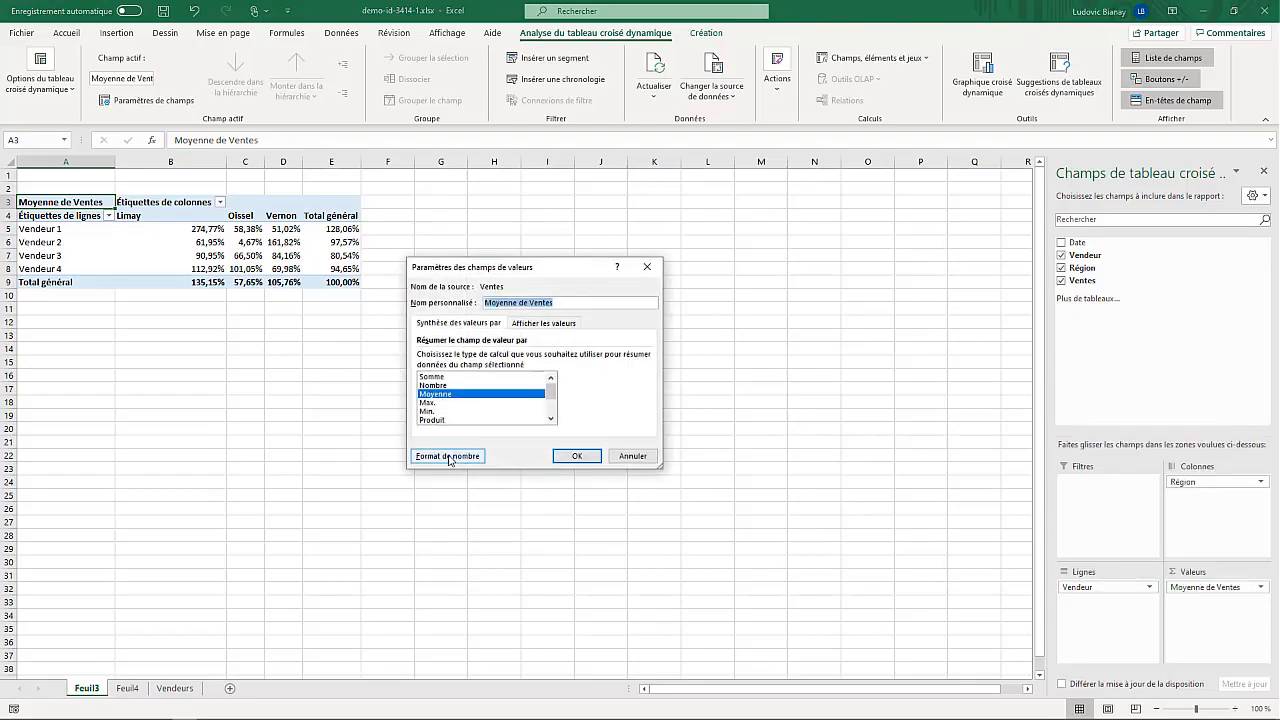
{"action": "left_click", "coordinate": [449, 457]}
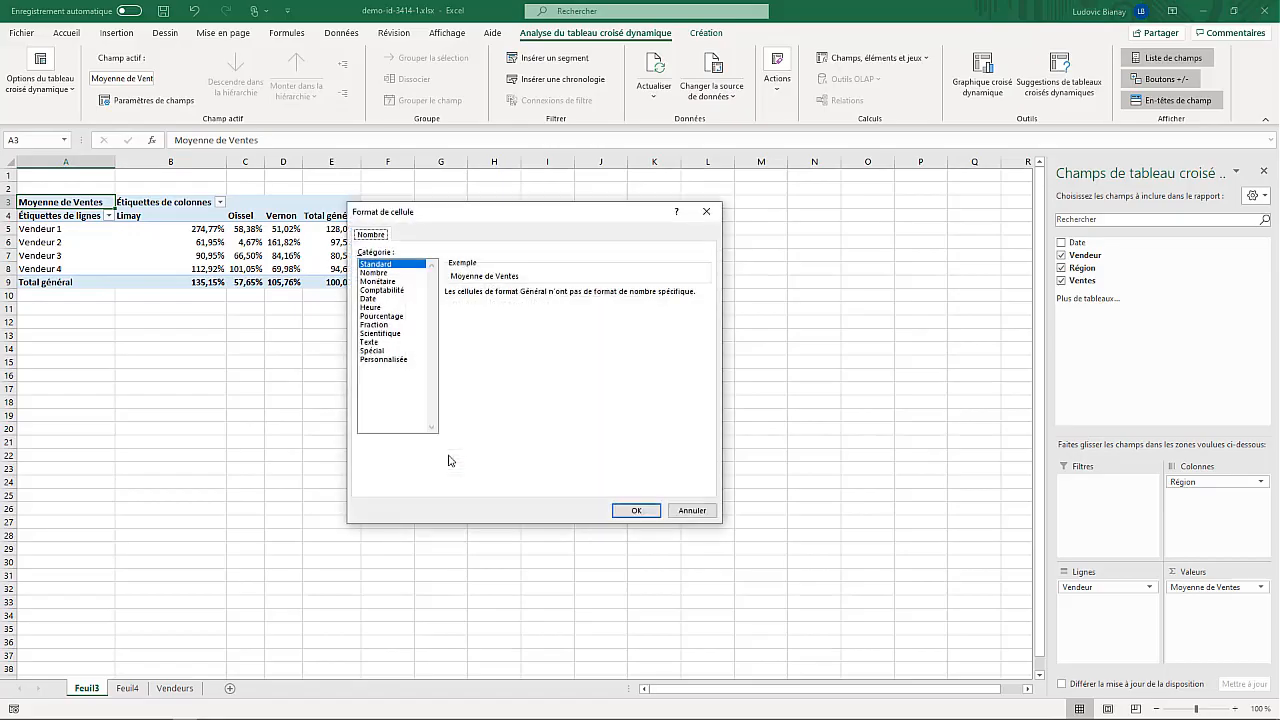
{"action": "left_click", "coordinate": [380, 275]}
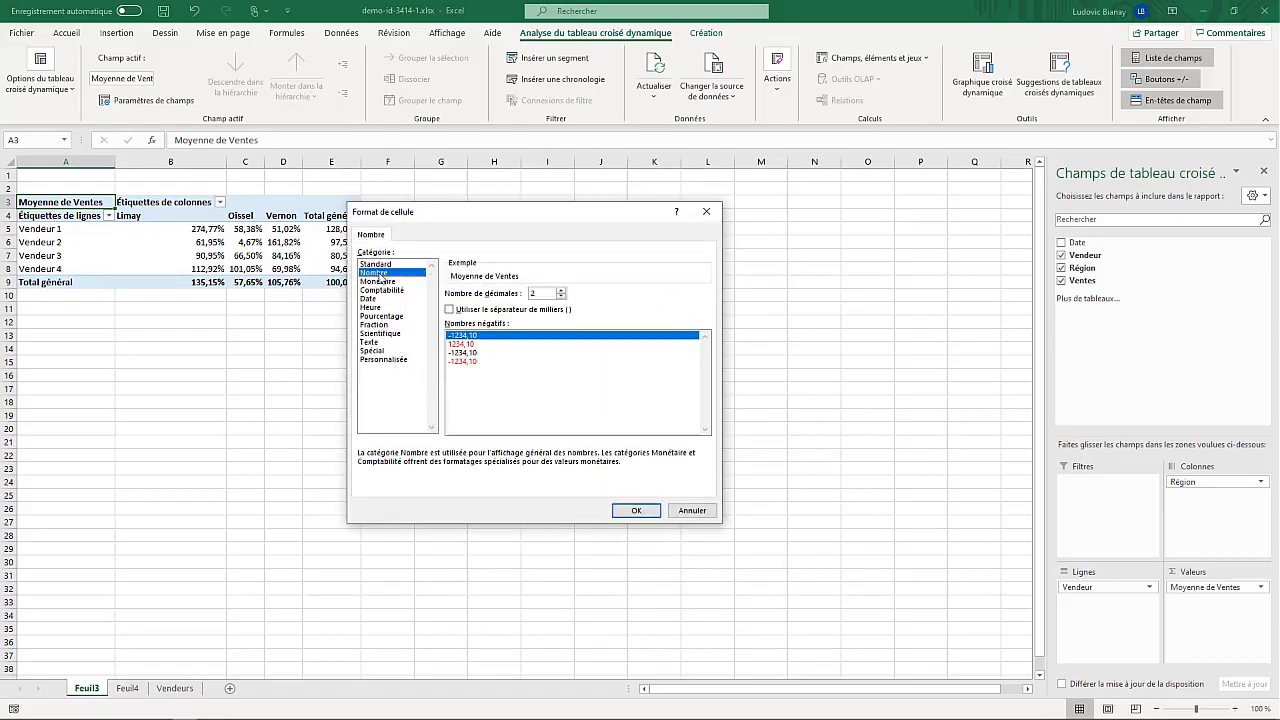
{"action": "left_click", "coordinate": [561, 297]}
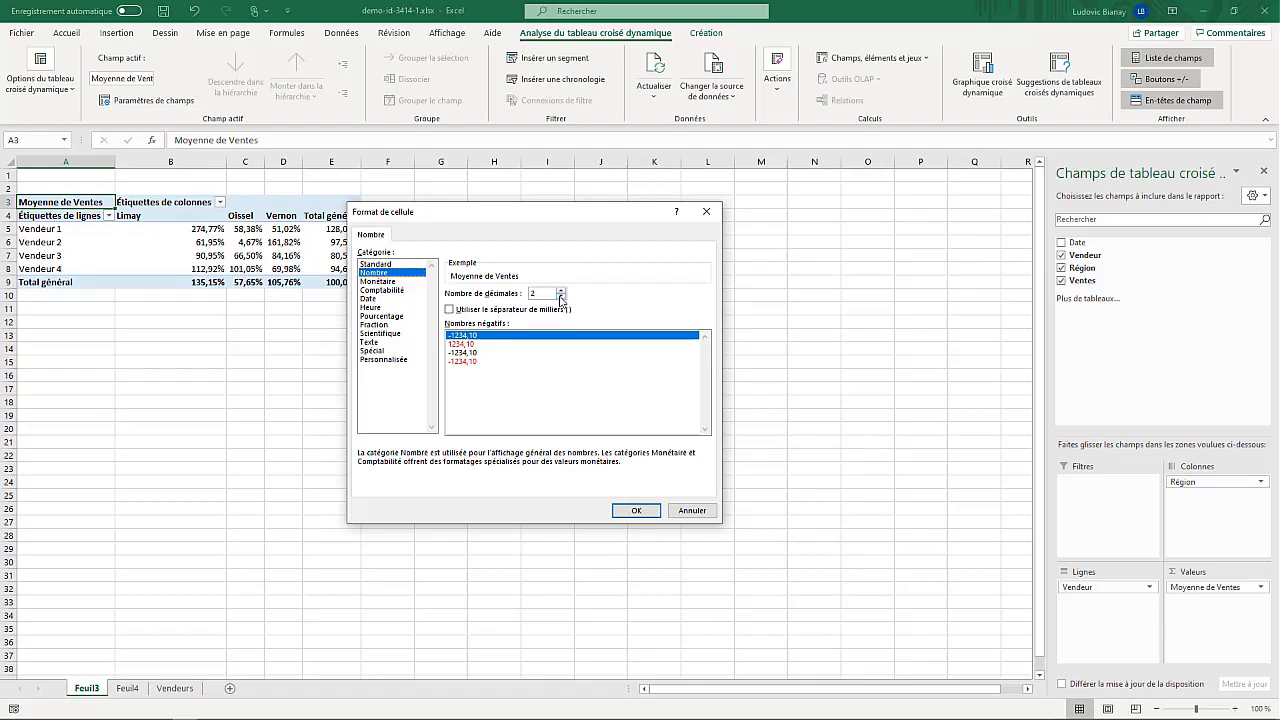
{"action": "left_click", "coordinate": [561, 297]}
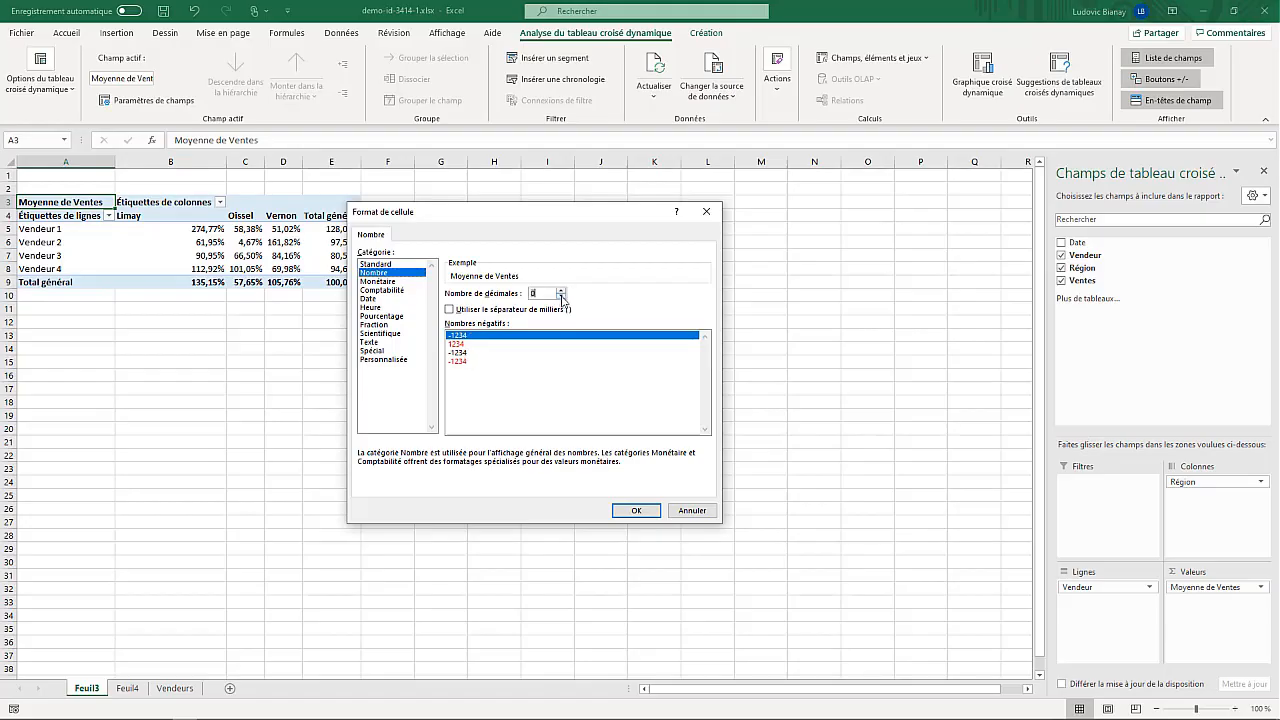
{"action": "left_click", "coordinate": [634, 512]}
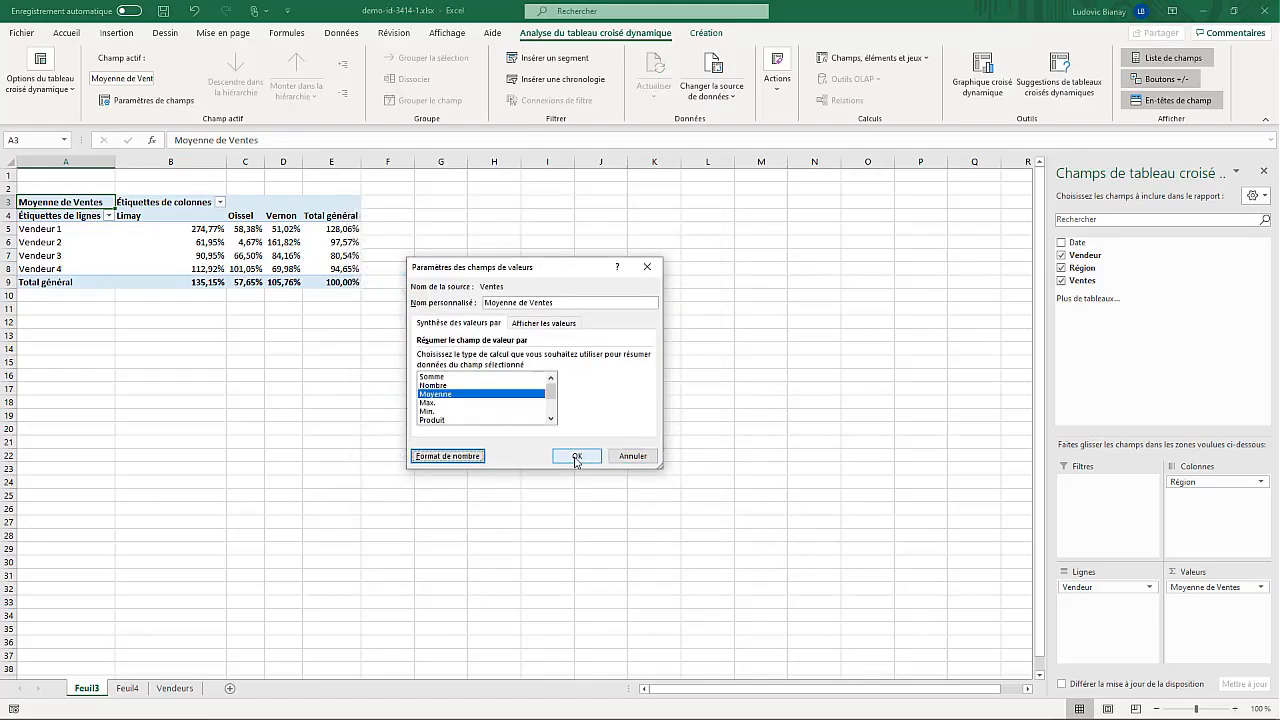
{"action": "left_click", "coordinate": [576, 459]}
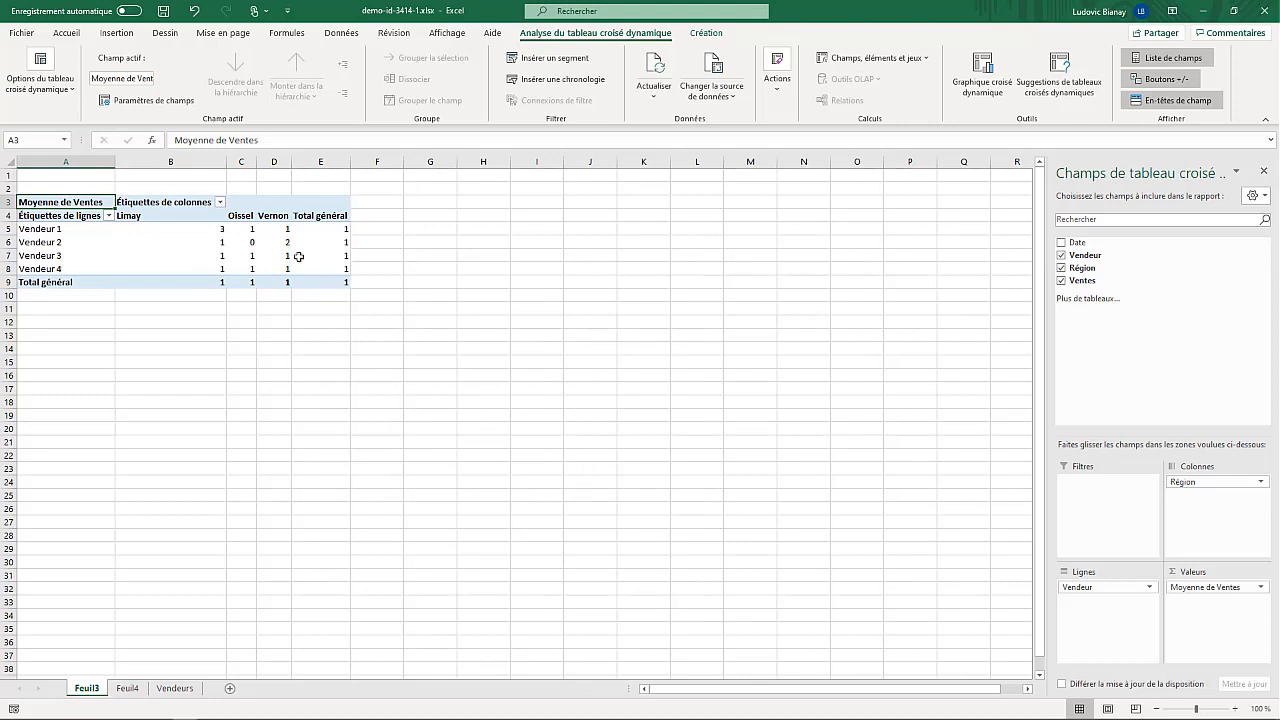
- Change the number format category of the Moyenne de Ventes field to Pourcentage, with 0 decimal places
{"action": "mouse_move", "coordinate": [257, 244]}
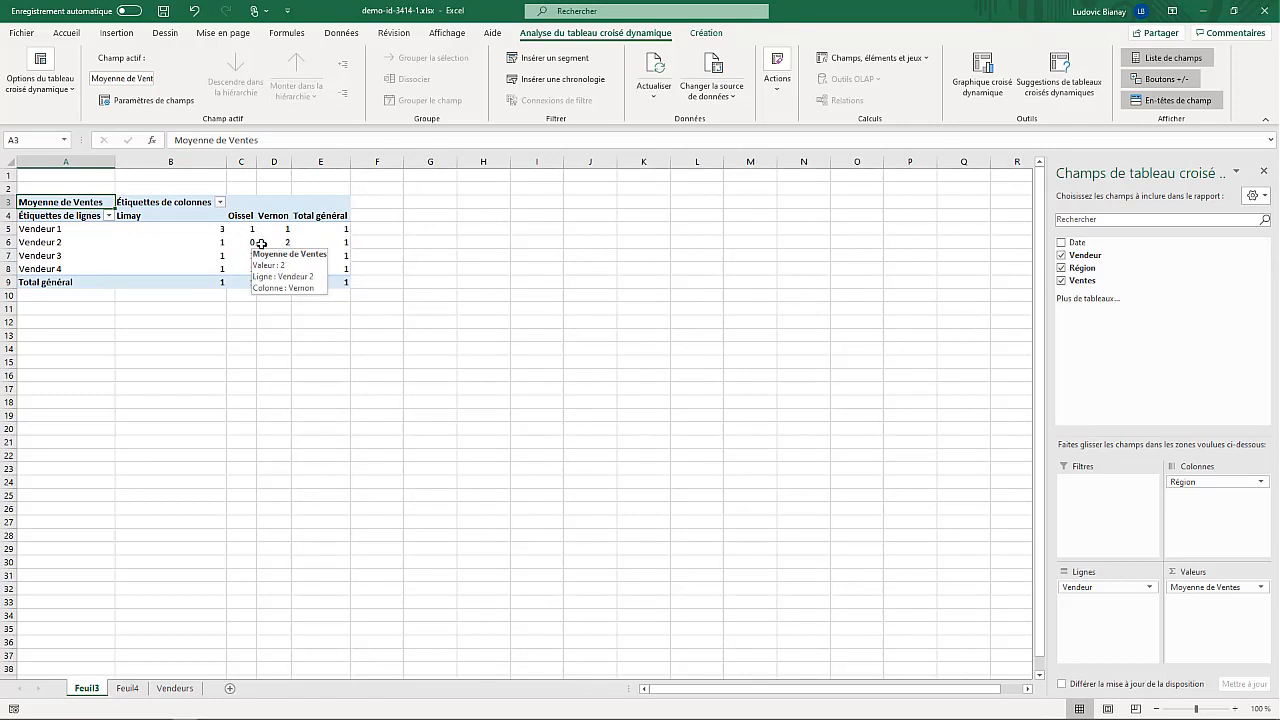
{"action": "left_click", "coordinate": [1262, 587]}
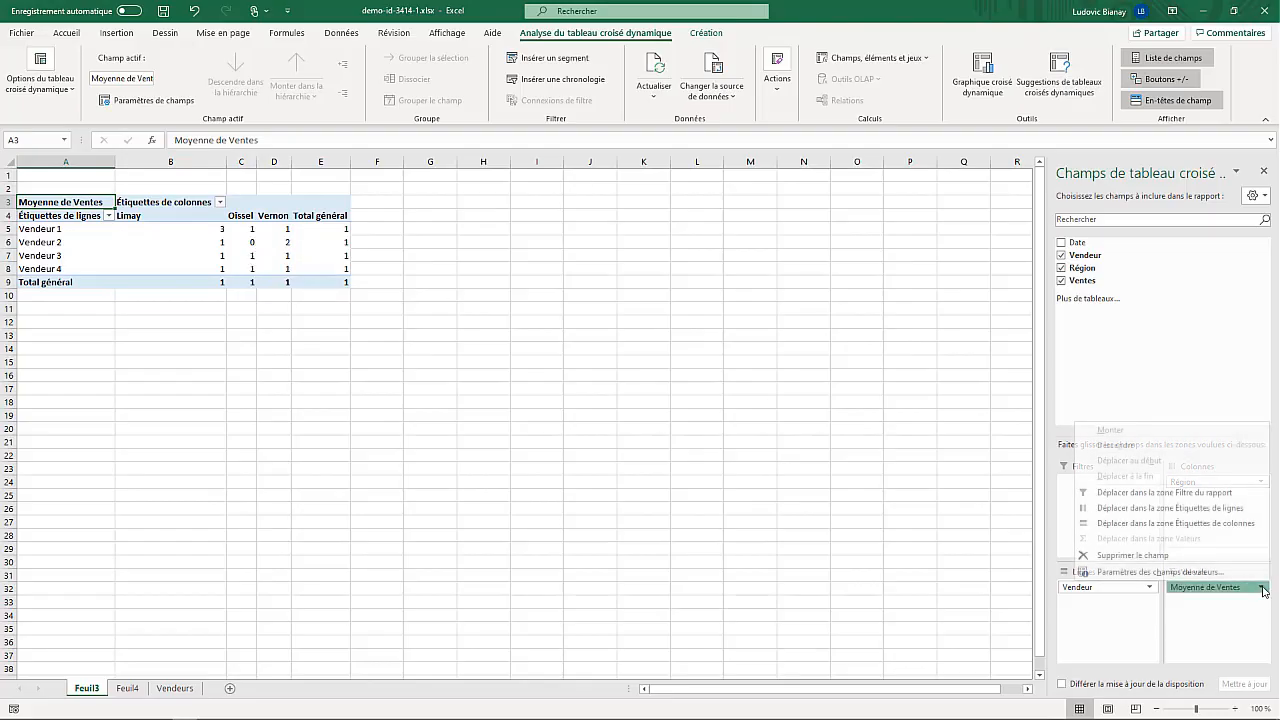
{"action": "left_click", "coordinate": [1177, 572]}
{"action": "left_click", "coordinate": [478, 458]}
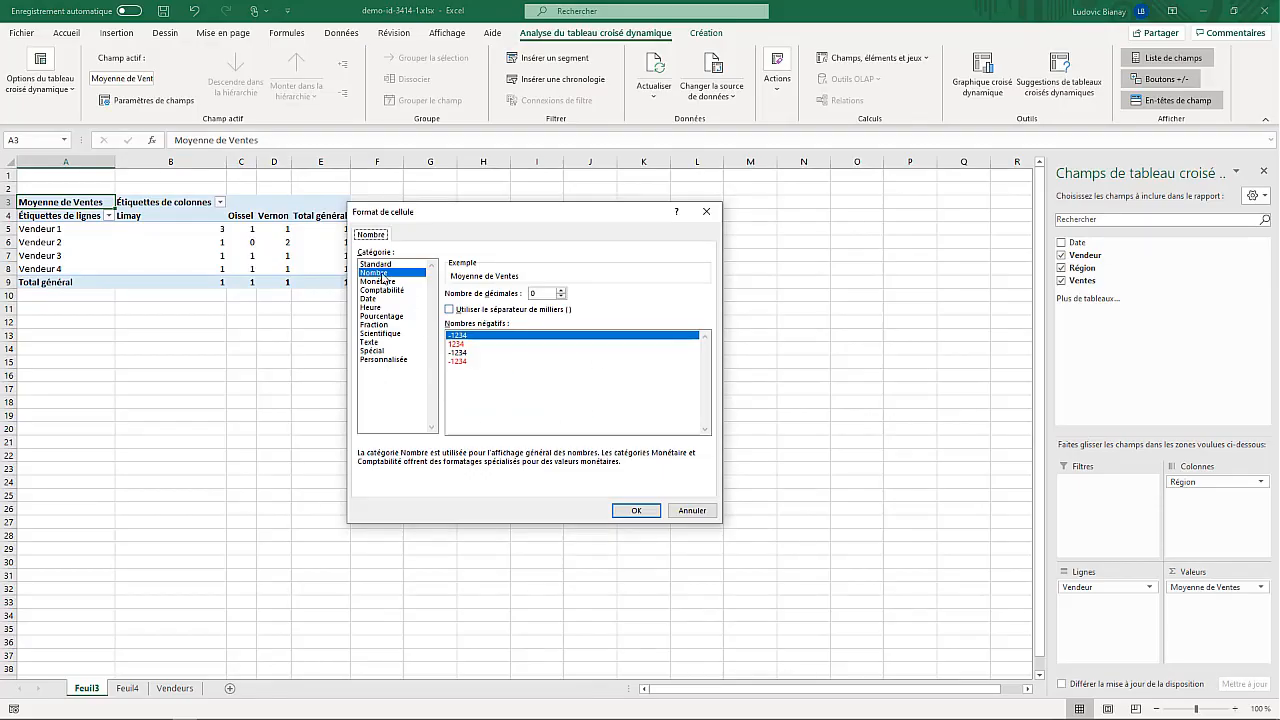
{"action": "left_click", "coordinate": [395, 317]}
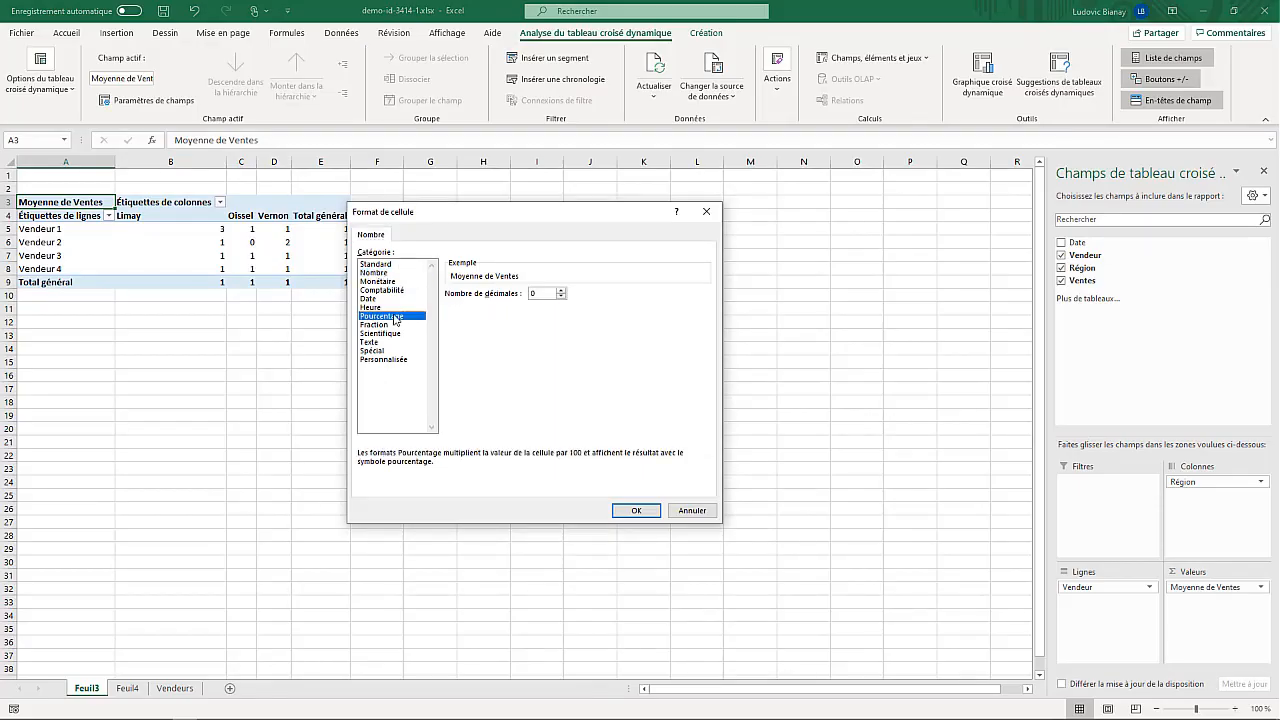
{"action": "left_click", "coordinate": [636, 511]}
{"action": "left_click", "coordinate": [582, 460]}
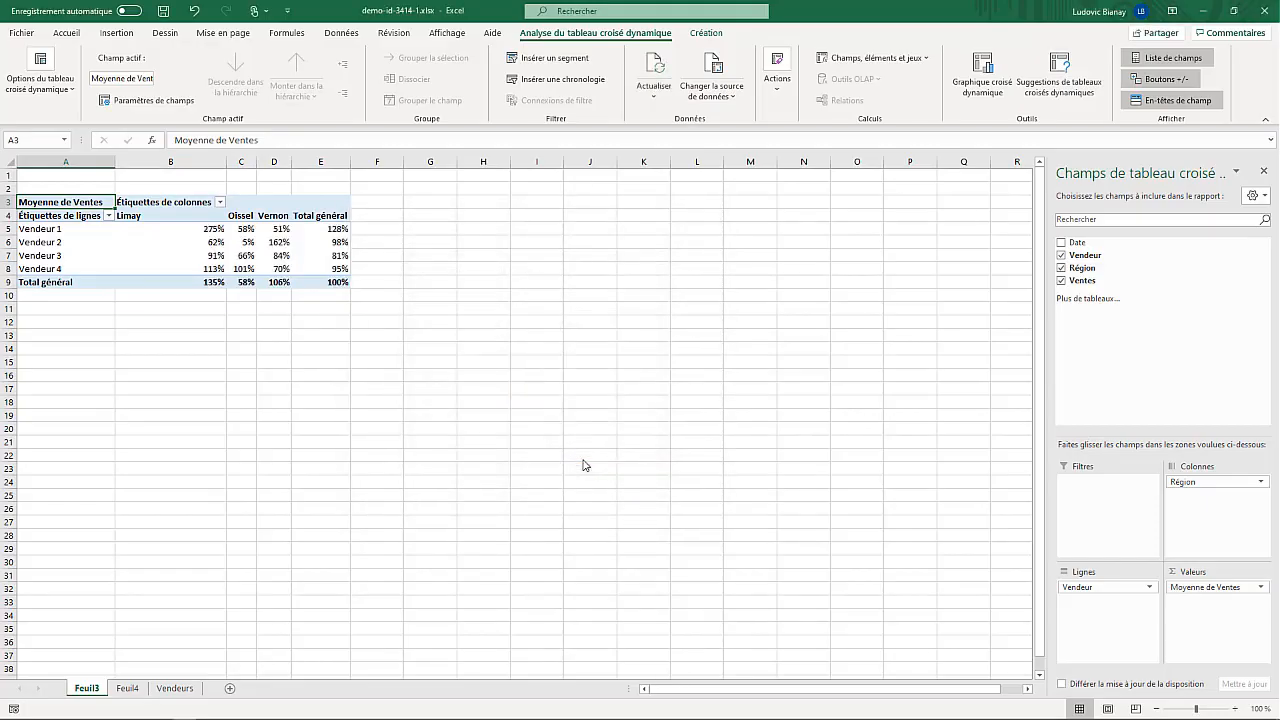